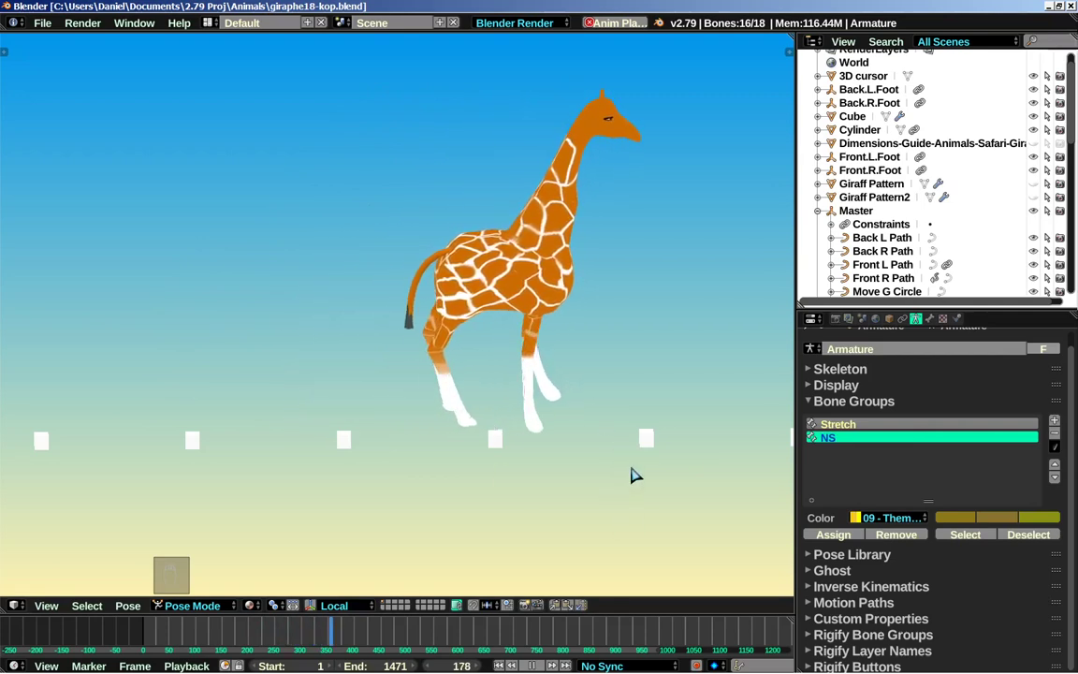
Turn off Only Render in the 3D view so the giraffe's armature and control paths are displayed
{"action": "key", "text": "n"}
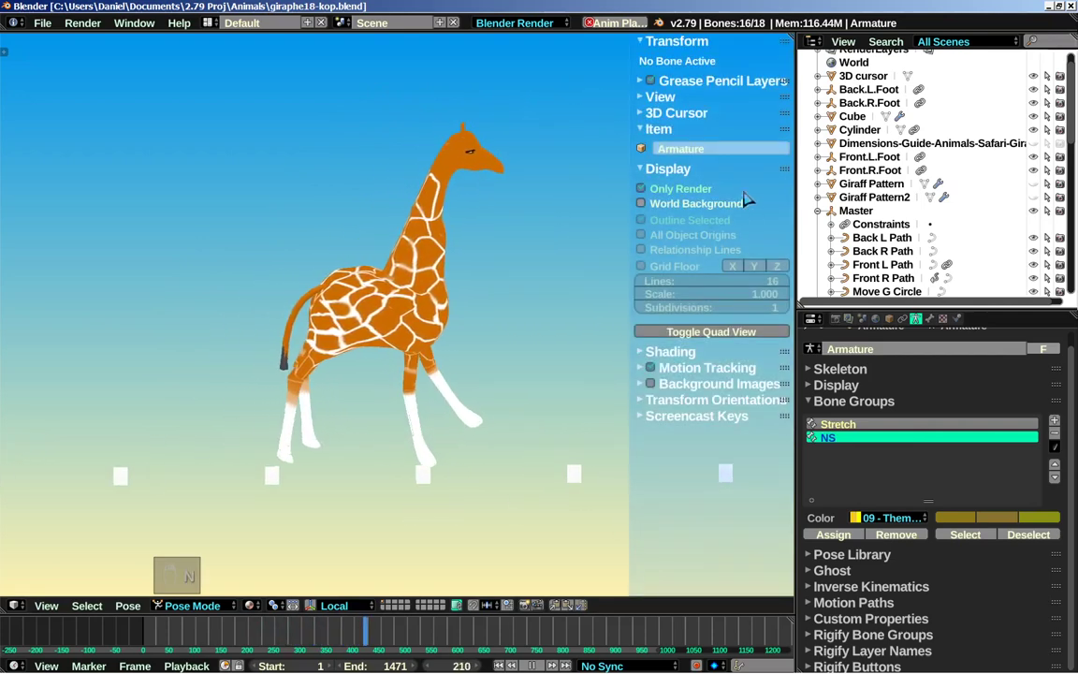
{"action": "left_click", "coordinate": [684, 190]}
{"action": "key", "text": "n"}
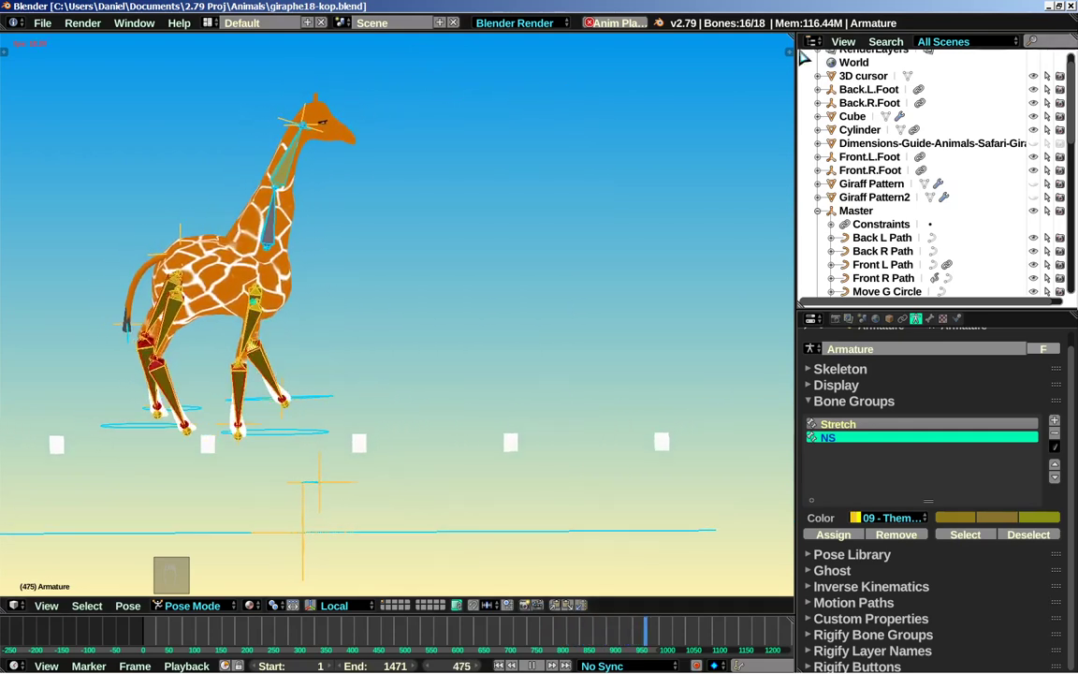
Split the 3D view, make the new area a widened Dope Sheet, and restart the playback from the beginning of the timeline
{"action": "left_click_drag", "start_coordinate": [794, 41], "coordinate": [636, 66]}
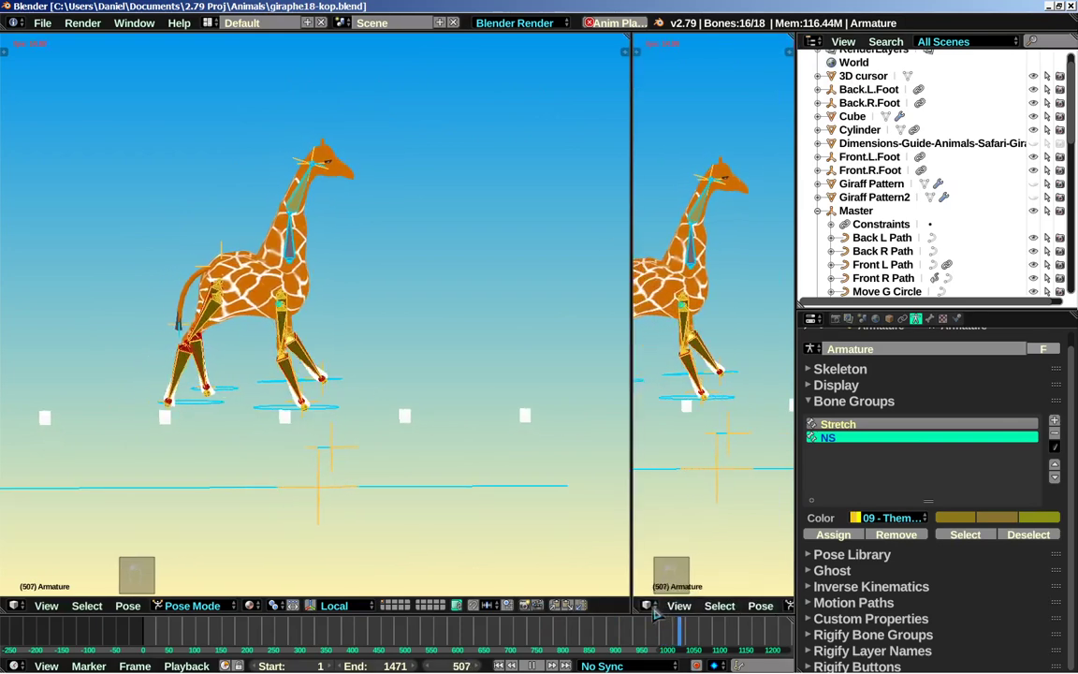
{"action": "left_click", "coordinate": [647, 605]}
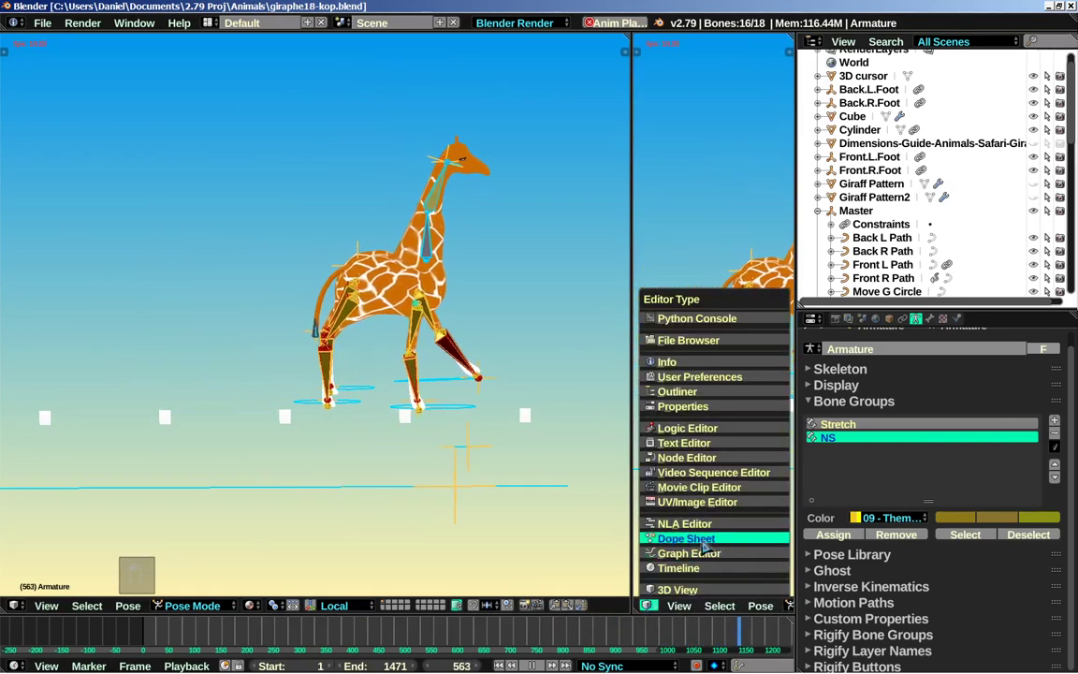
{"action": "left_click", "coordinate": [700, 539]}
{"action": "left_click_drag", "start_coordinate": [631, 356], "coordinate": [434, 431]}
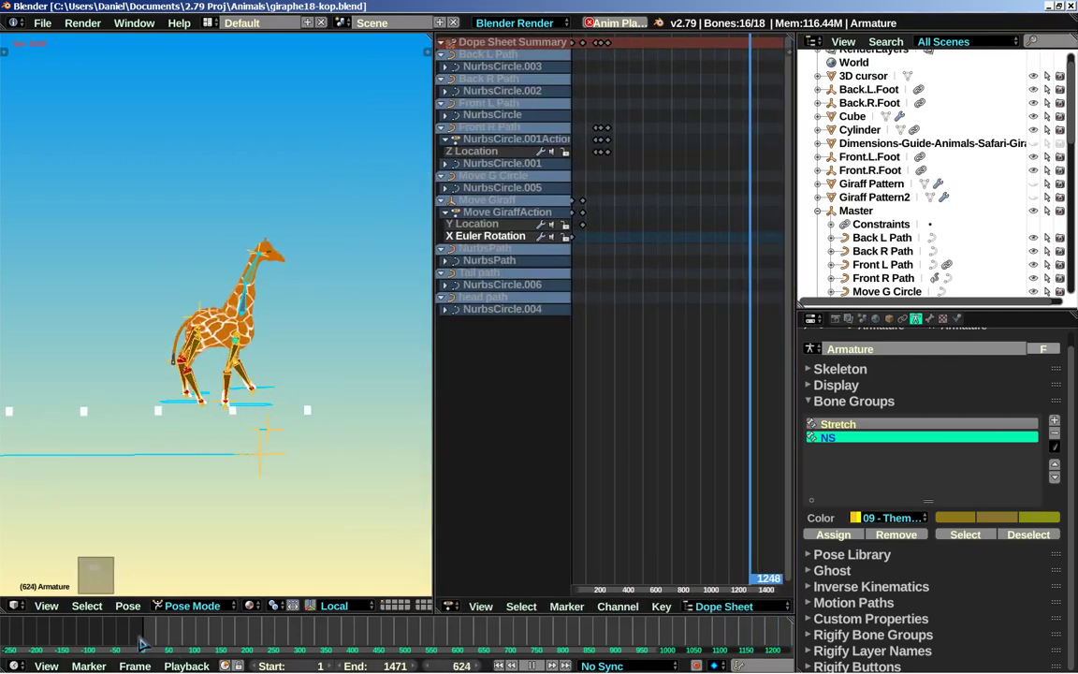
{"action": "left_click", "coordinate": [141, 642]}
{"action": "scroll", "coordinate": [660, 308], "scroll_direction": "up", "scroll_amount": 3}
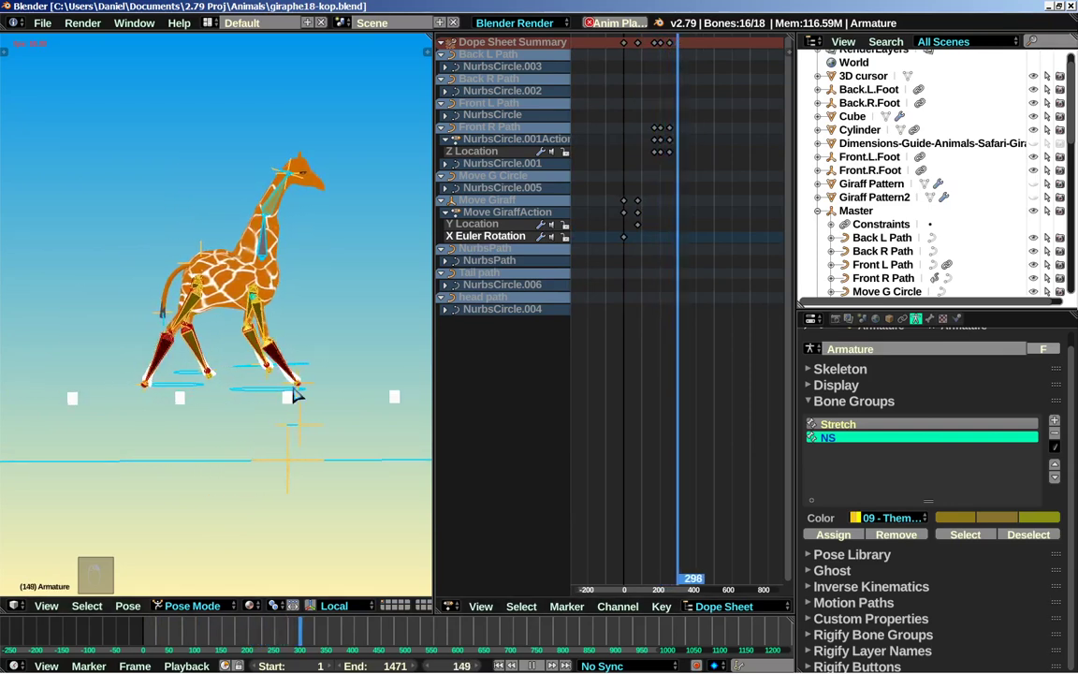
Select the Front.R.Foot empty and examine its Follow Path and Floor constraints while the walk plays
{"action": "scroll", "coordinate": [366, 413], "scroll_direction": "up", "scroll_amount": 4}
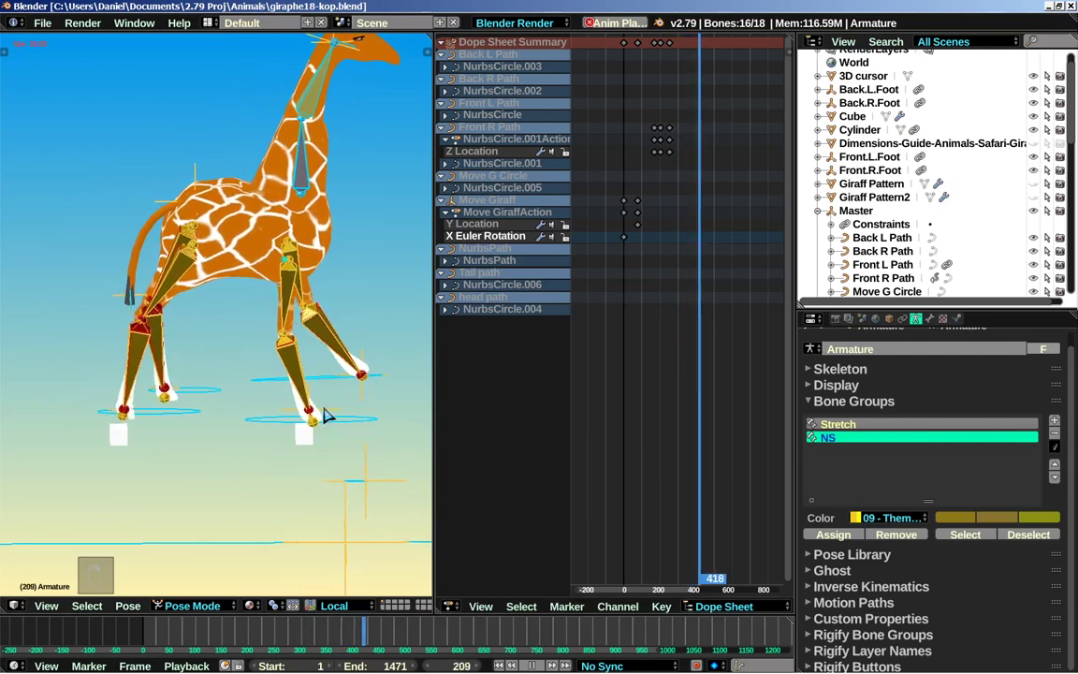
{"action": "left_click", "coordinate": [330, 417]}
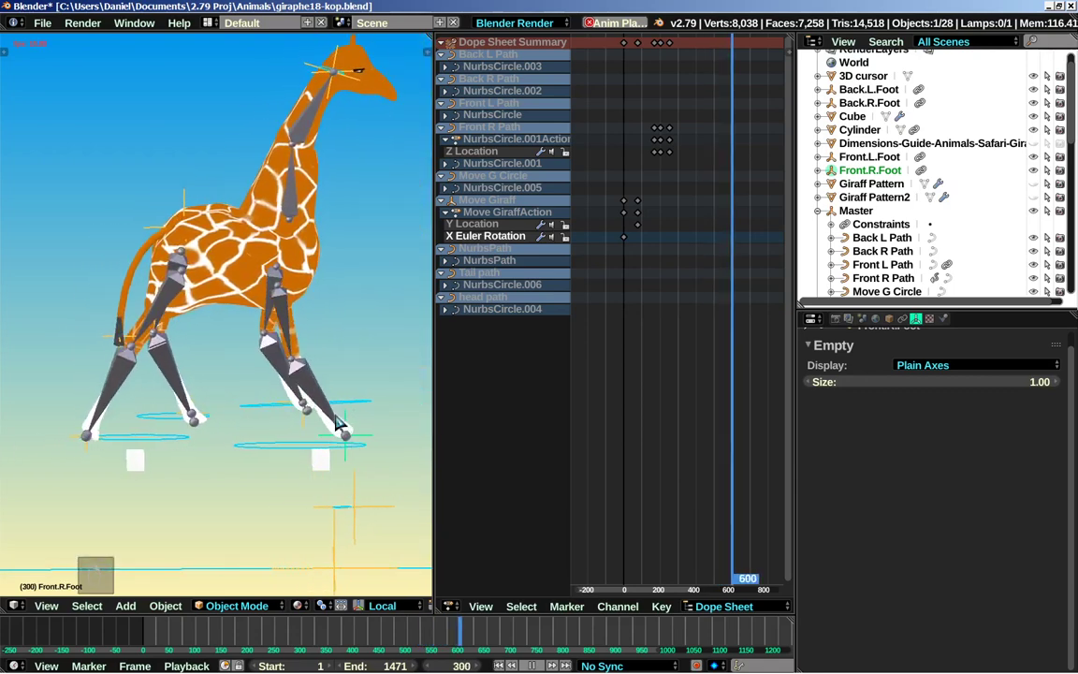
{"action": "left_click", "coordinate": [902, 318]}
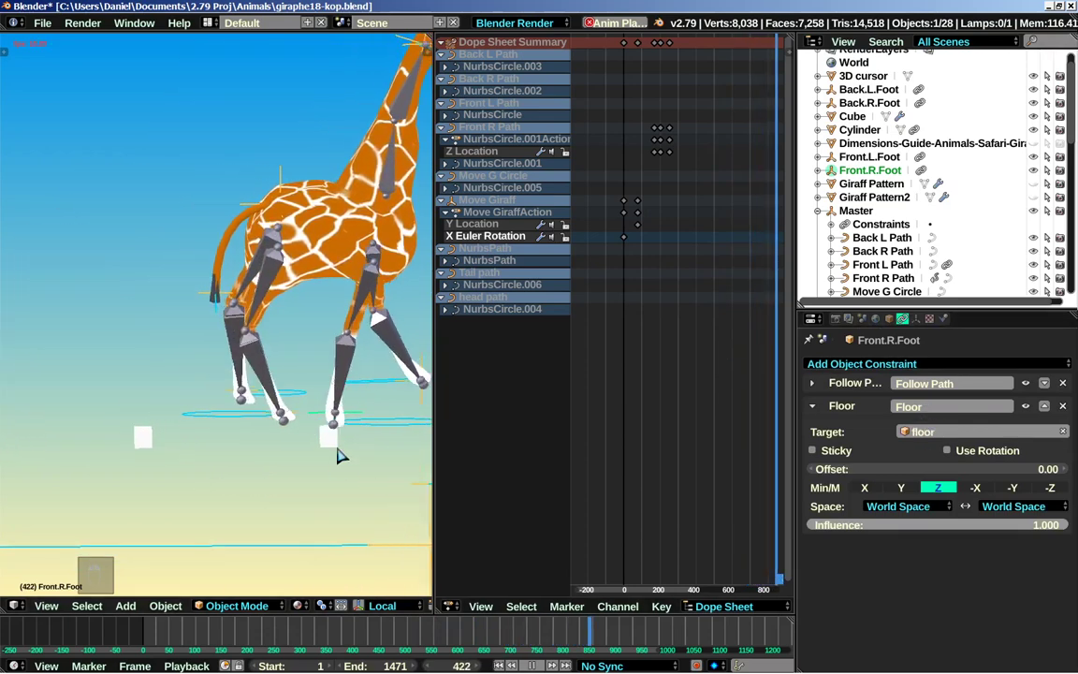
{"action": "scroll", "coordinate": [338, 455], "scroll_direction": "down", "scroll_amount": 5}
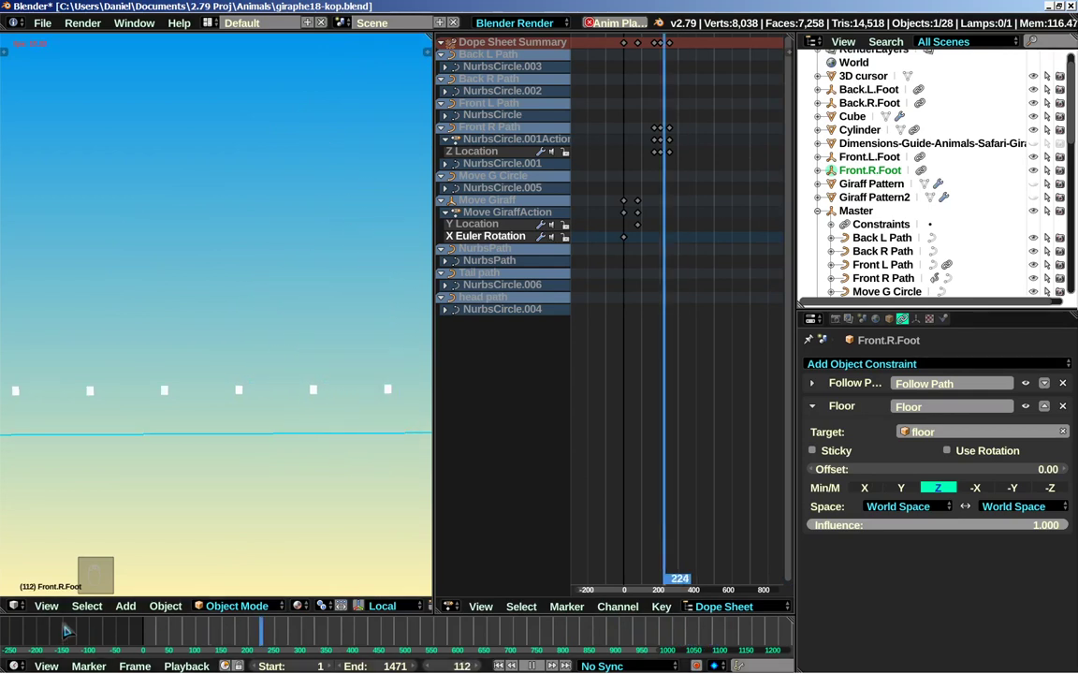
Rewind the animation, select Front R Path, enlarge it to about twice its size during playback, and scale it back down
{"action": "key", "text": "shift+Left"}
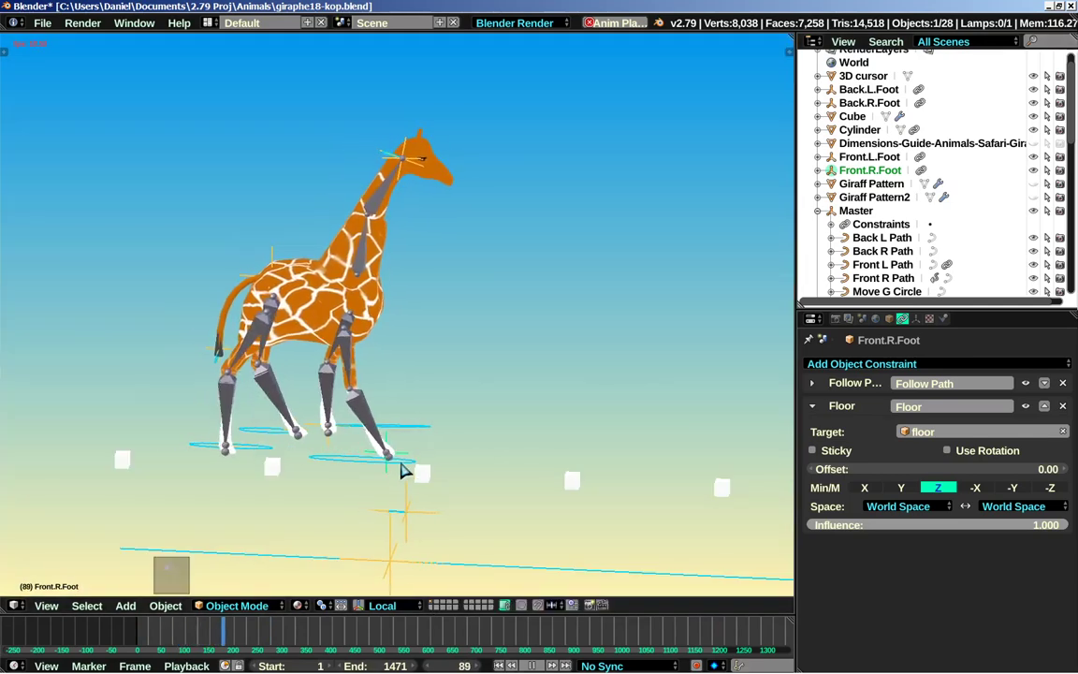
{"action": "right_click", "coordinate": [458, 468]}
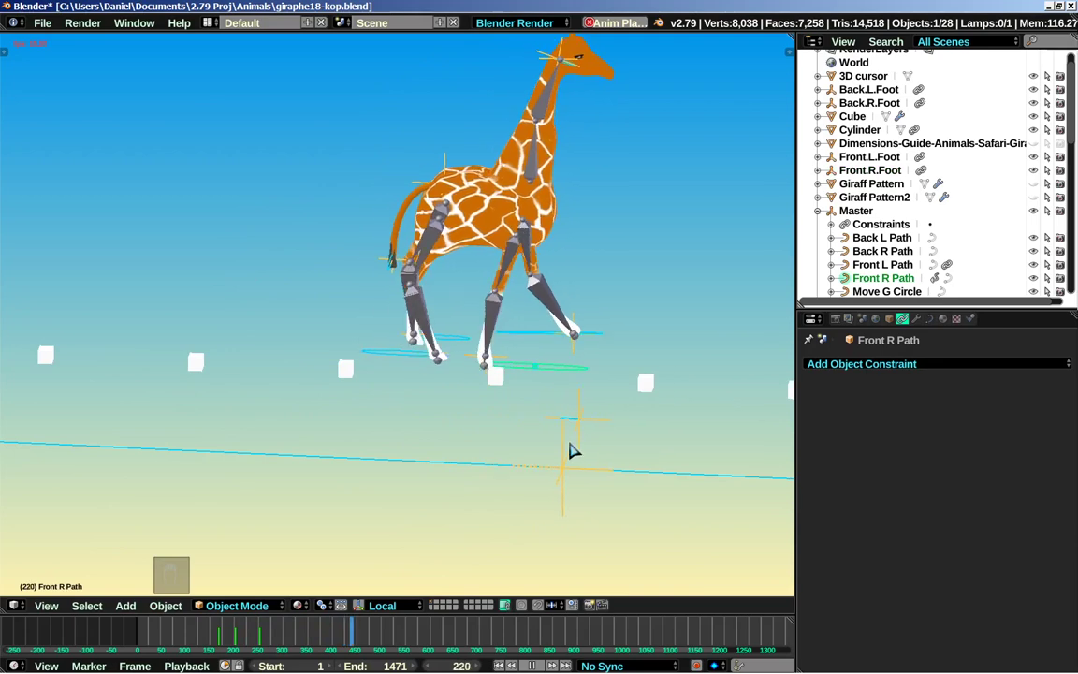
{"action": "key", "text": "s"}
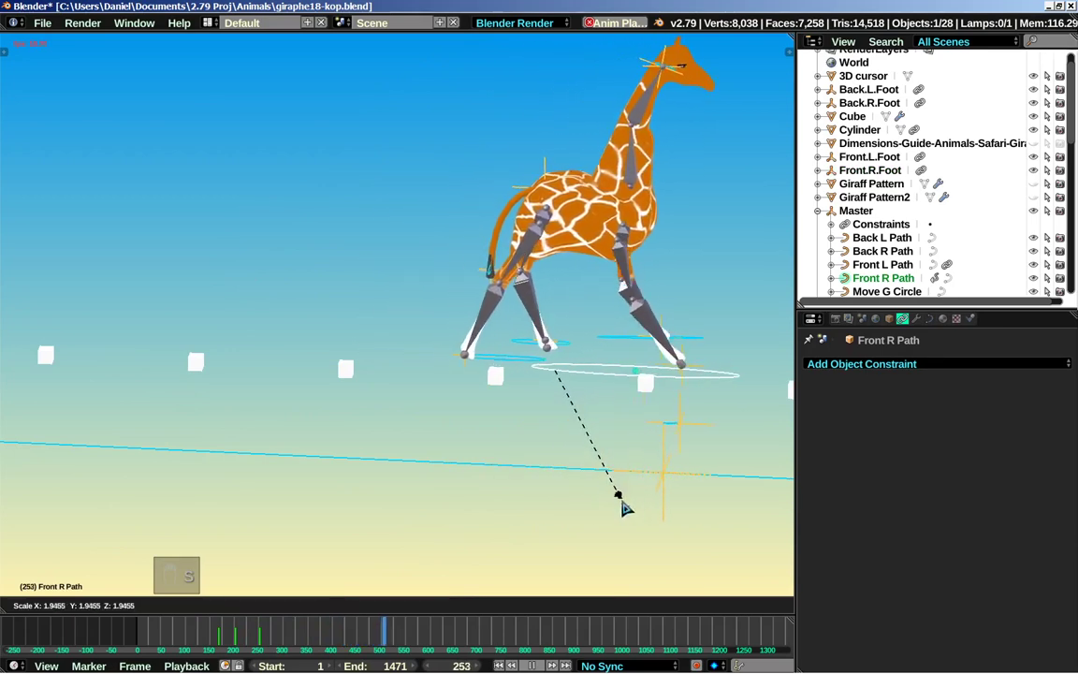
{"action": "left_click", "coordinate": [620, 507]}
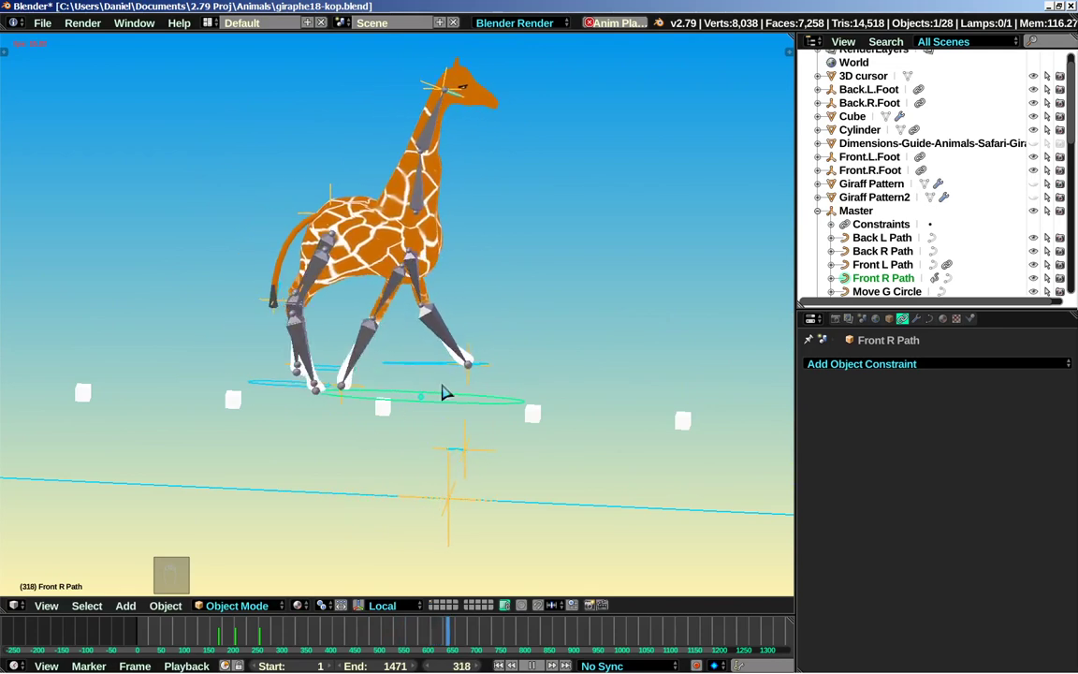
{"action": "key", "text": "s"}
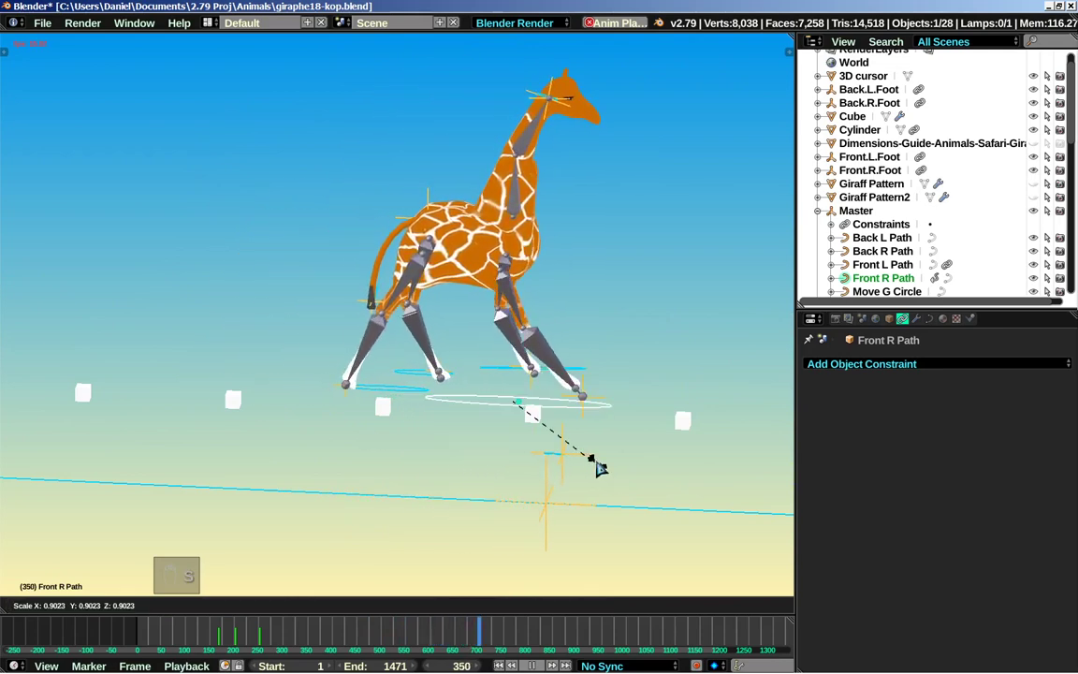
{"action": "left_click", "coordinate": [566, 447]}
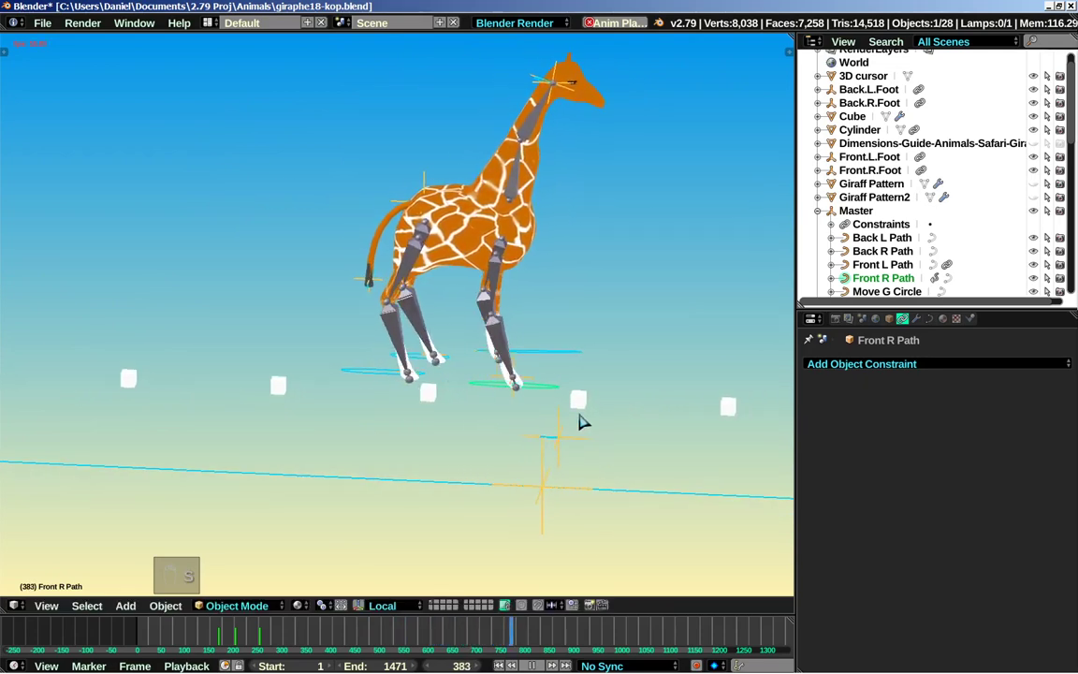
Pause the playback, examine the front right foot against its path up close, and resume the animation
{"action": "key", "text": "alt+a"}
{"action": "scroll", "coordinate": [452, 435], "scroll_direction": "up", "scroll_amount": 5}
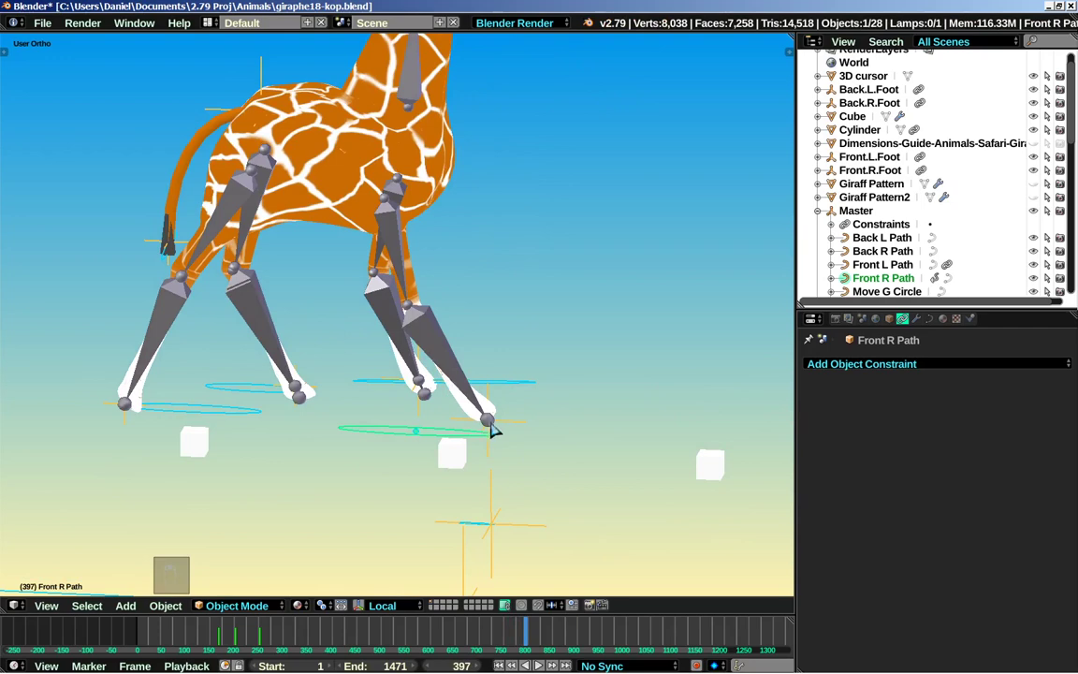
{"action": "middle_click_drag", "start_coordinate": [405, 426], "coordinate": [332, 410], "text": "shift"}
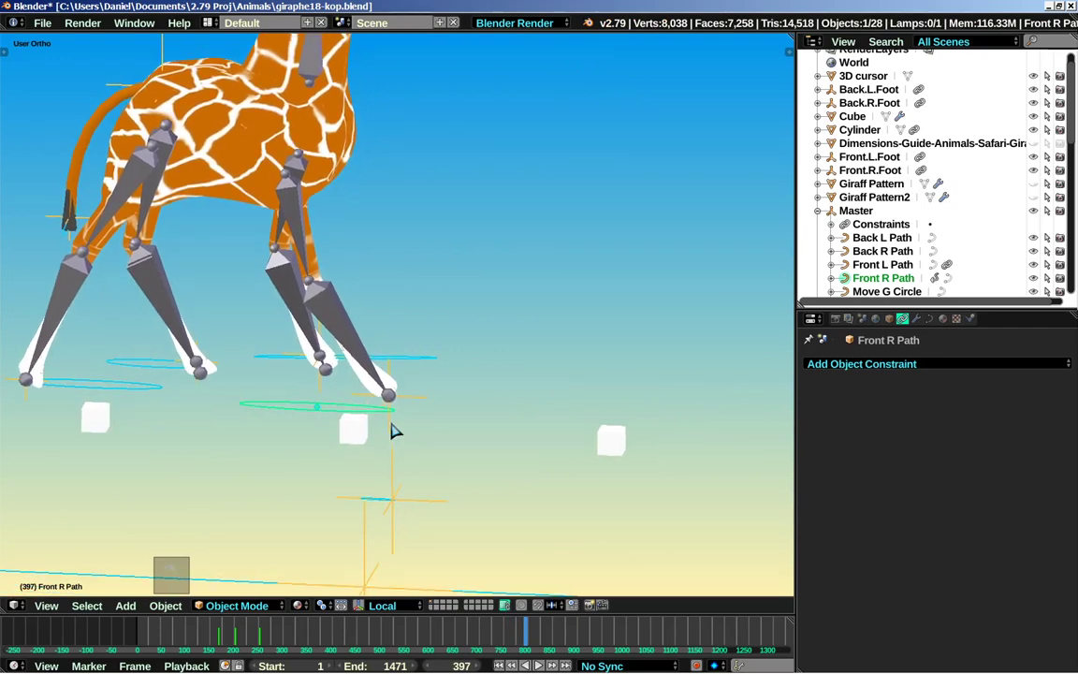
{"action": "key", "text": "alt+a"}
Scale the Front R Path circle by about -2.55 during playback to lengthen the front right foot's stride
{"action": "key", "text": "s"}
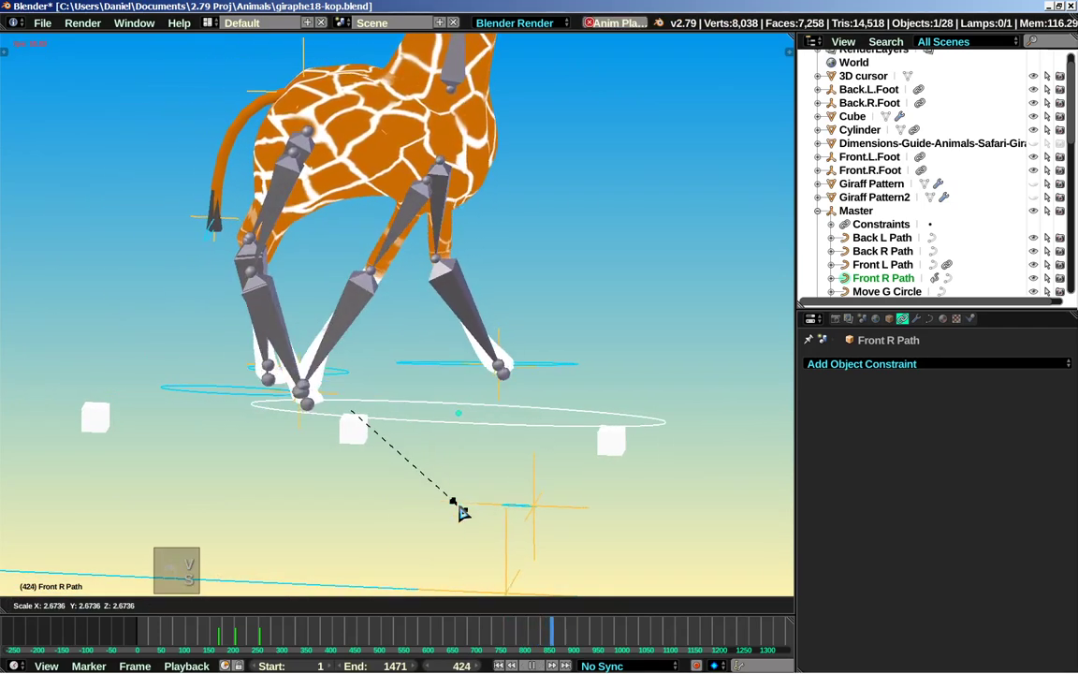
{"action": "right_click", "coordinate": [465, 520]}
{"action": "scroll", "coordinate": [467, 506], "scroll_direction": "down", "scroll_amount": 2}
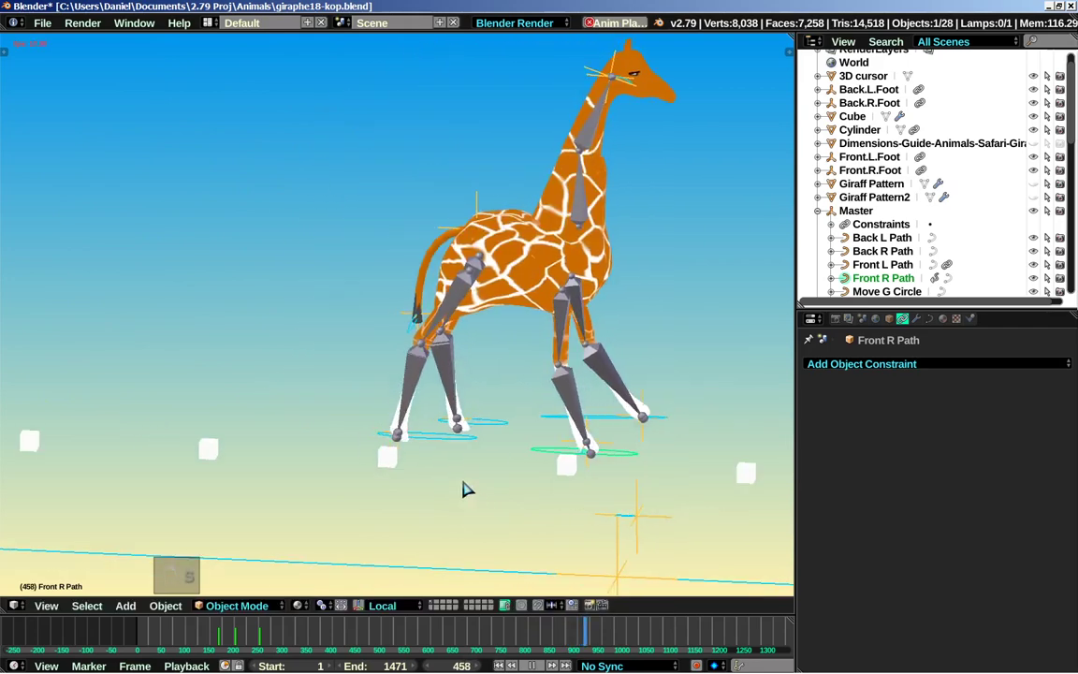
{"action": "middle_click_drag", "start_coordinate": [467, 488], "coordinate": [325, 469], "text": "shift"}
{"action": "key", "text": "s"}
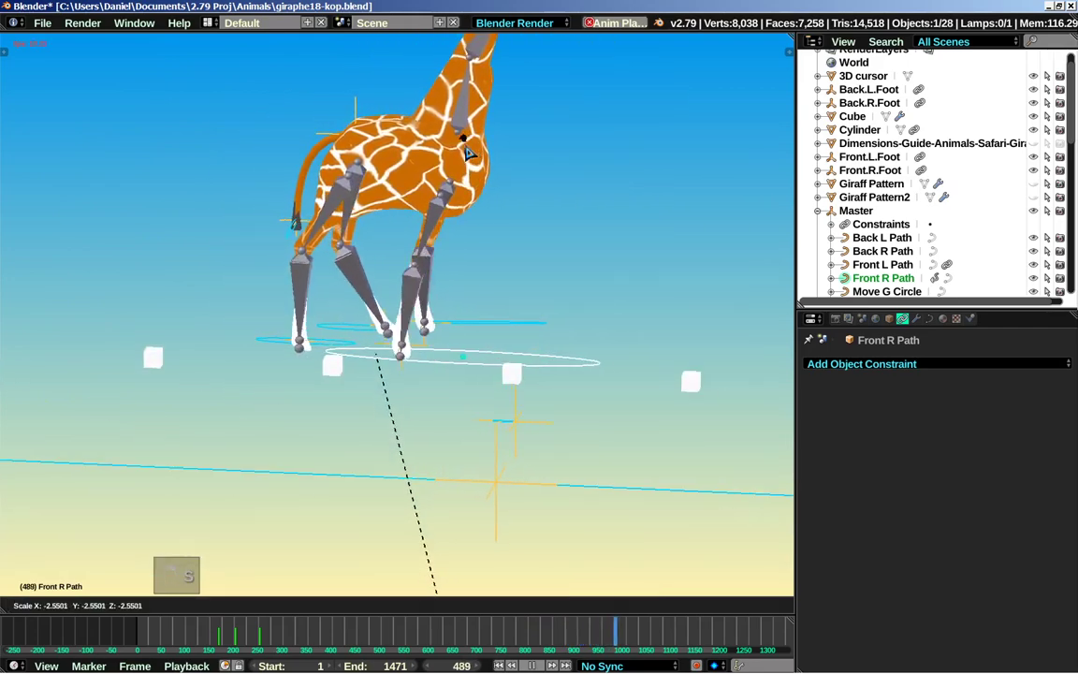
{"action": "left_click", "coordinate": [467, 152]}
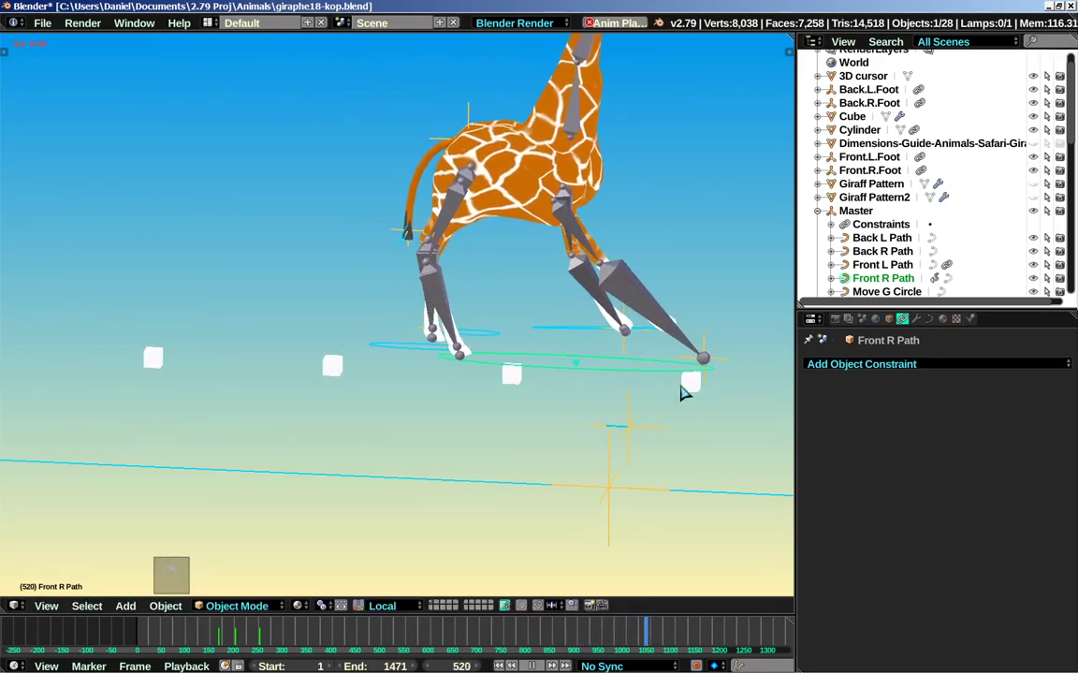
{"action": "middle_click_drag", "start_coordinate": [645, 320], "coordinate": [358, 373], "text": "shift"}
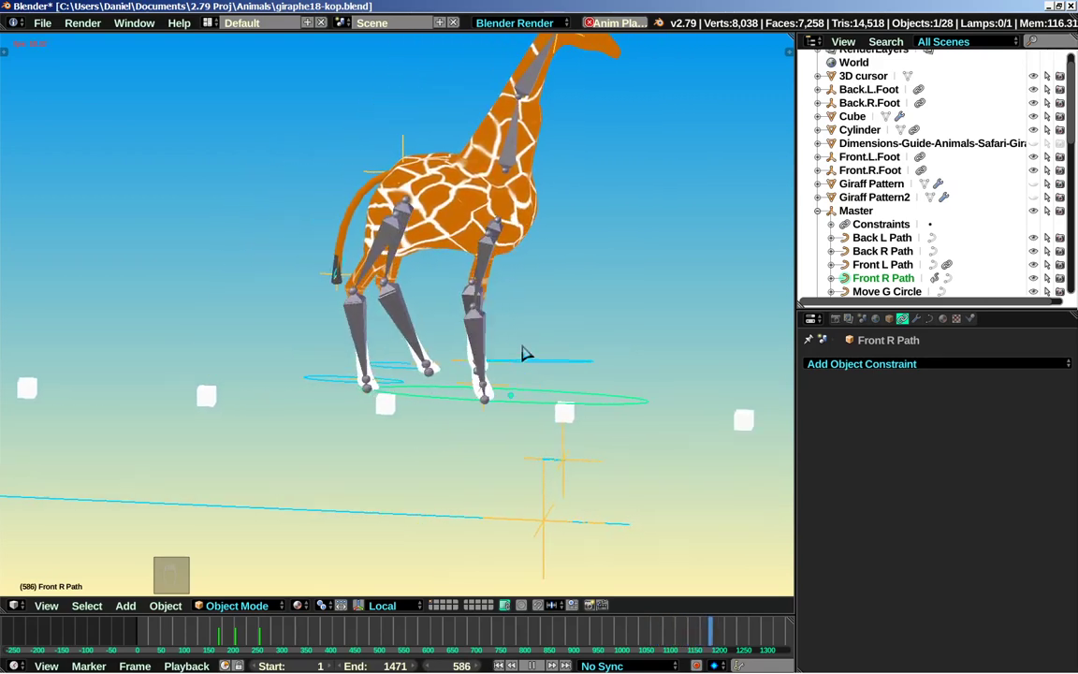
Pause the animation and examine the leg bones and knee joints of the giraffe up close
{"action": "key", "text": "alt+a"}
{"action": "scroll", "coordinate": [437, 329], "scroll_direction": "up", "scroll_amount": 3}
{"action": "scroll", "coordinate": [275, 216], "scroll_direction": "up", "scroll_amount": 3}
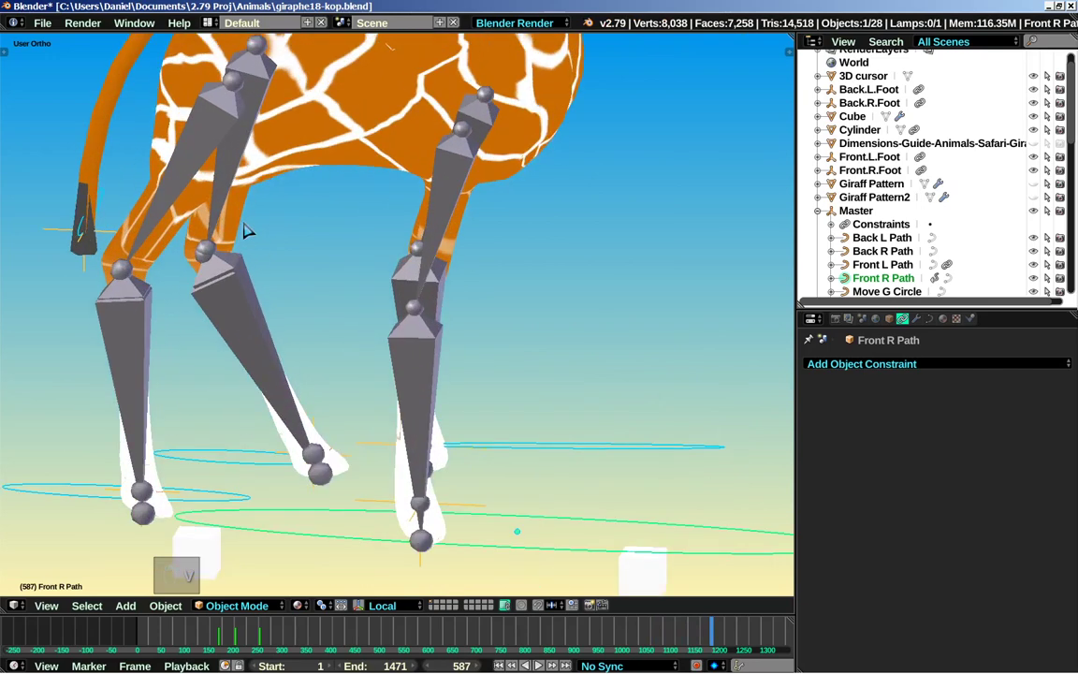
{"action": "scroll", "coordinate": [356, 88], "scroll_direction": "down", "scroll_amount": 2}
{"action": "middle_click_drag", "start_coordinate": [439, 151], "coordinate": [358, 188], "text": "shift"}
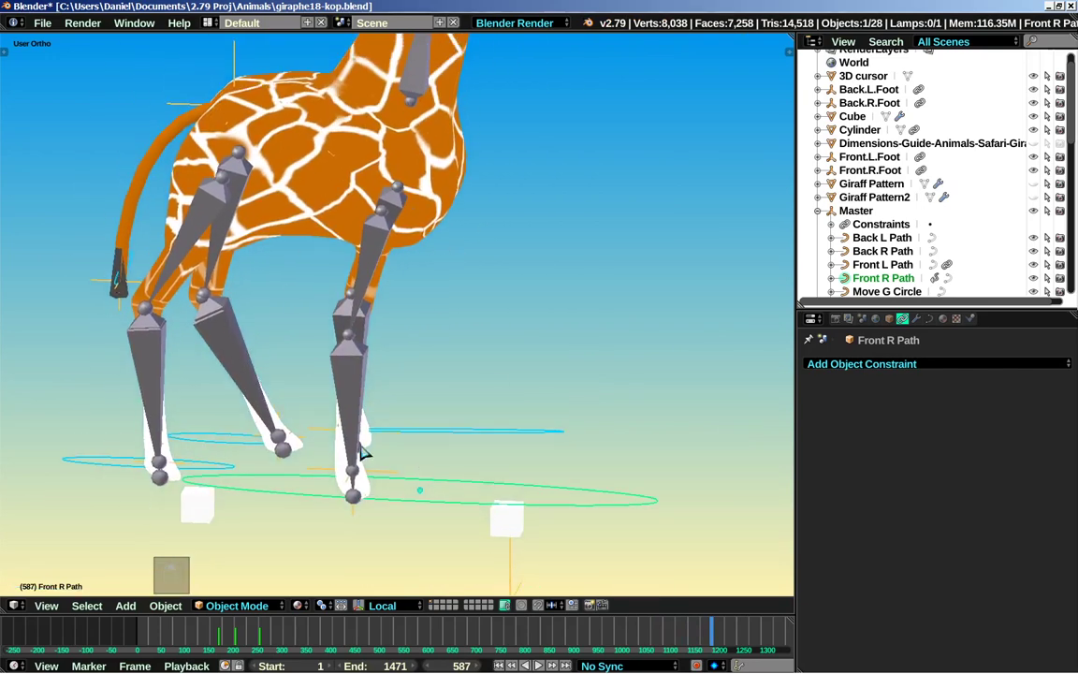
{"action": "scroll", "coordinate": [197, 362], "scroll_direction": "up", "scroll_amount": 5}
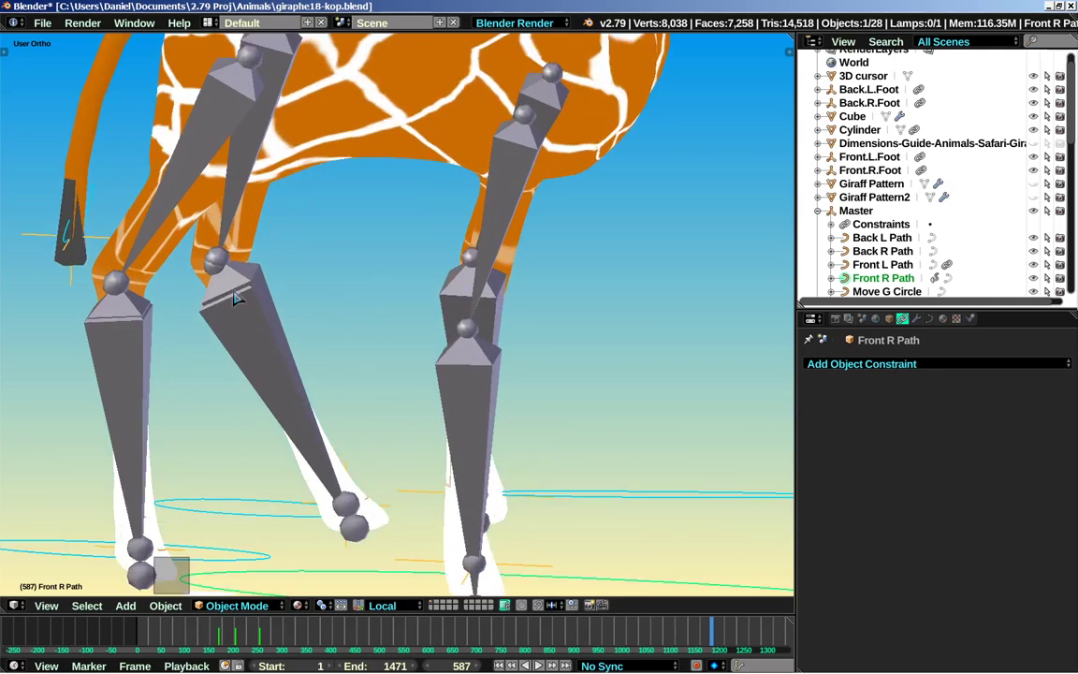
{"action": "scroll", "coordinate": [215, 327], "scroll_direction": "down", "scroll_amount": 6}
{"action": "scroll", "coordinate": [236, 298], "scroll_direction": "up", "scroll_amount": 4}
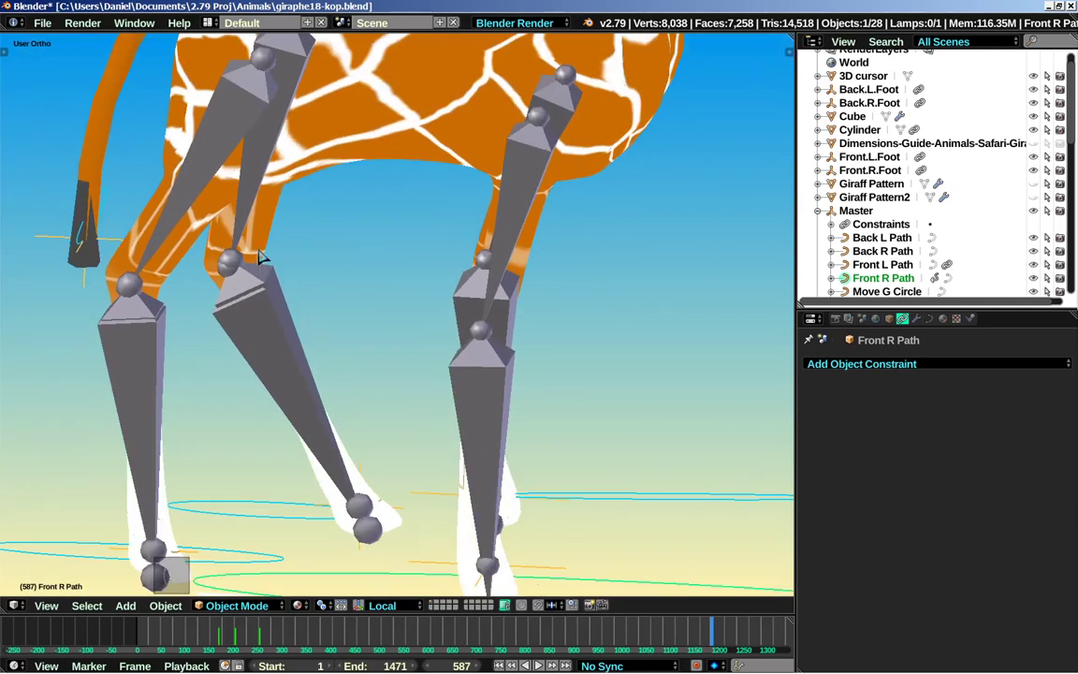
{"action": "scroll", "coordinate": [261, 258], "scroll_direction": "down", "scroll_amount": 2}
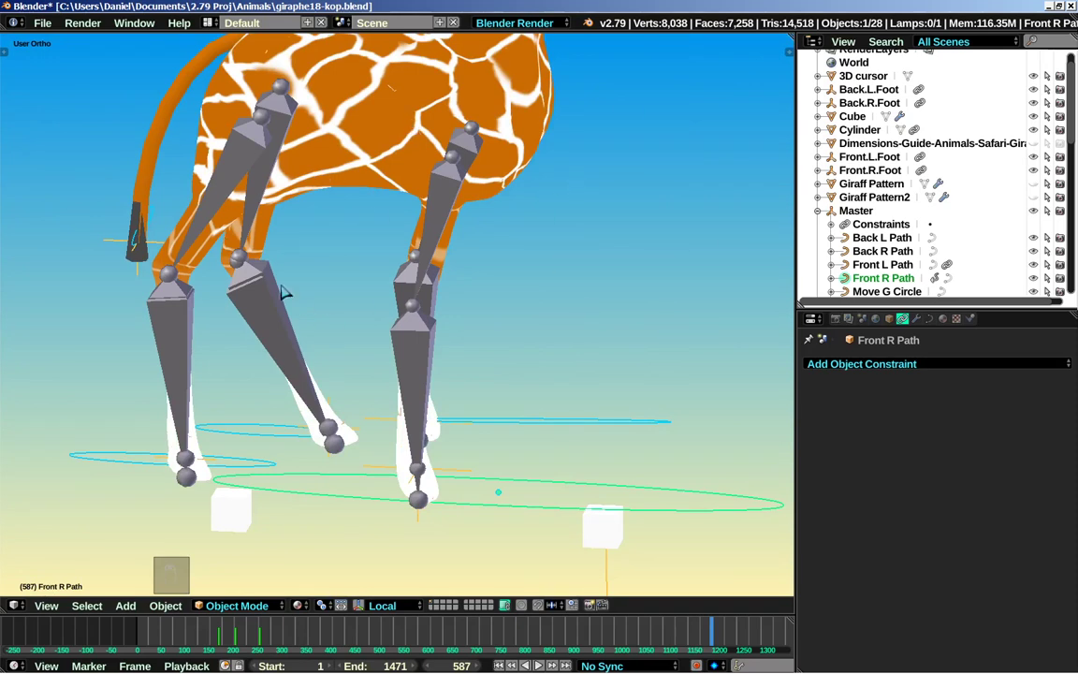
Select the Back.L.Foot.NS bone, display the armature's bone groups, and examine the overlapping NS and Stretch bones at the back knee
{"action": "right_click", "coordinate": [262, 309]}
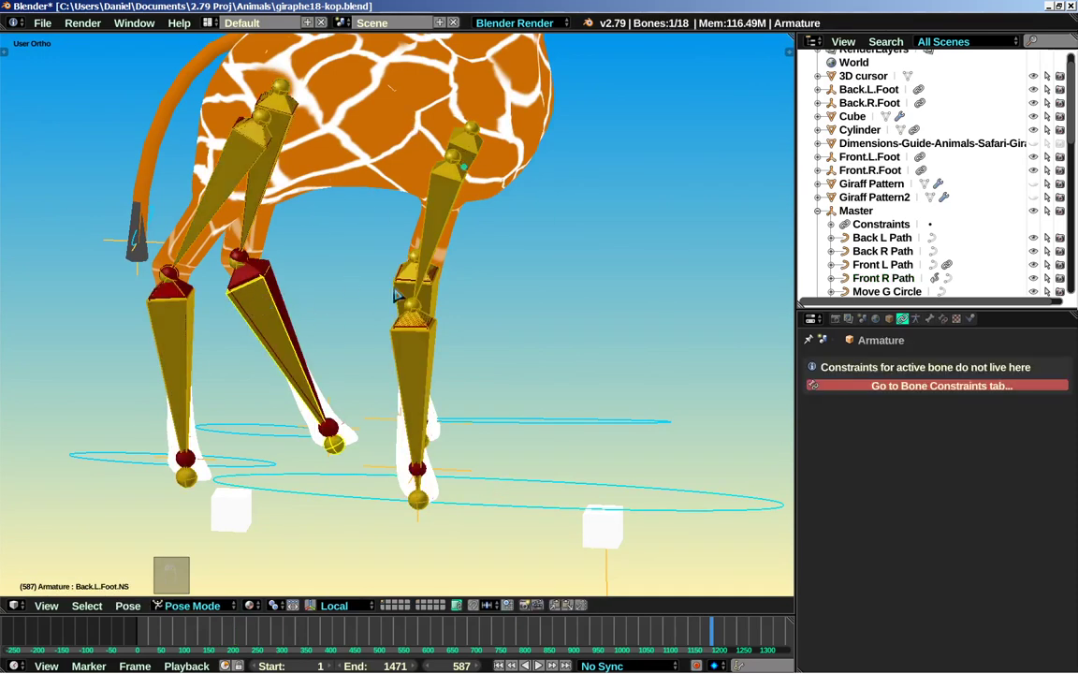
{"action": "left_click", "coordinate": [916, 319]}
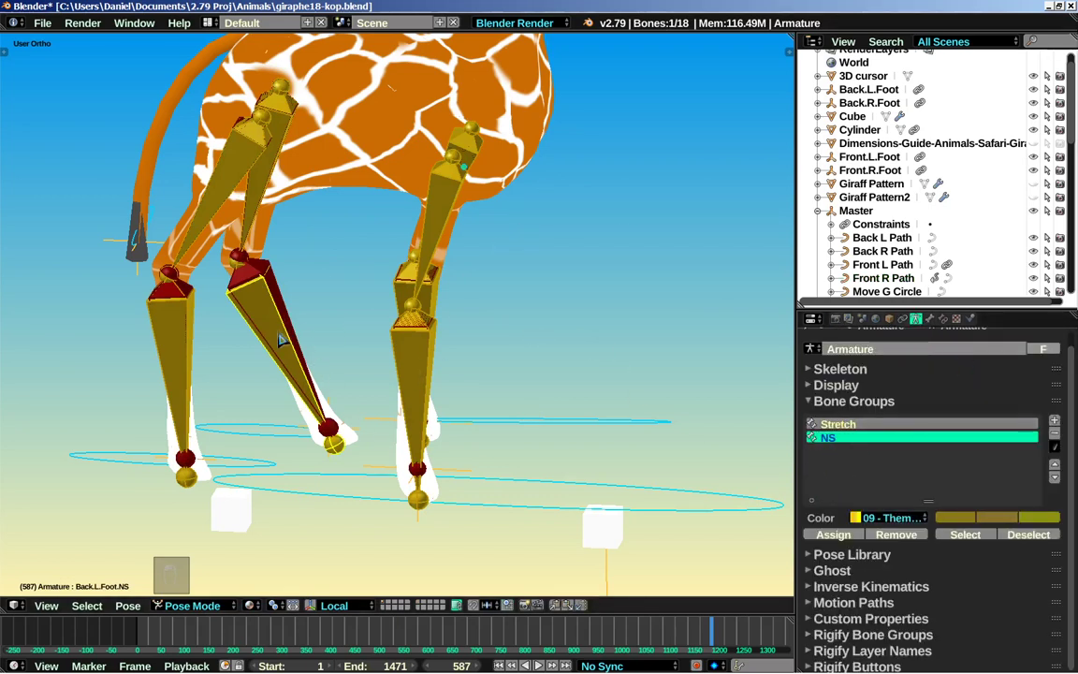
{"action": "middle_click_drag", "start_coordinate": [298, 298], "coordinate": [369, 312]}
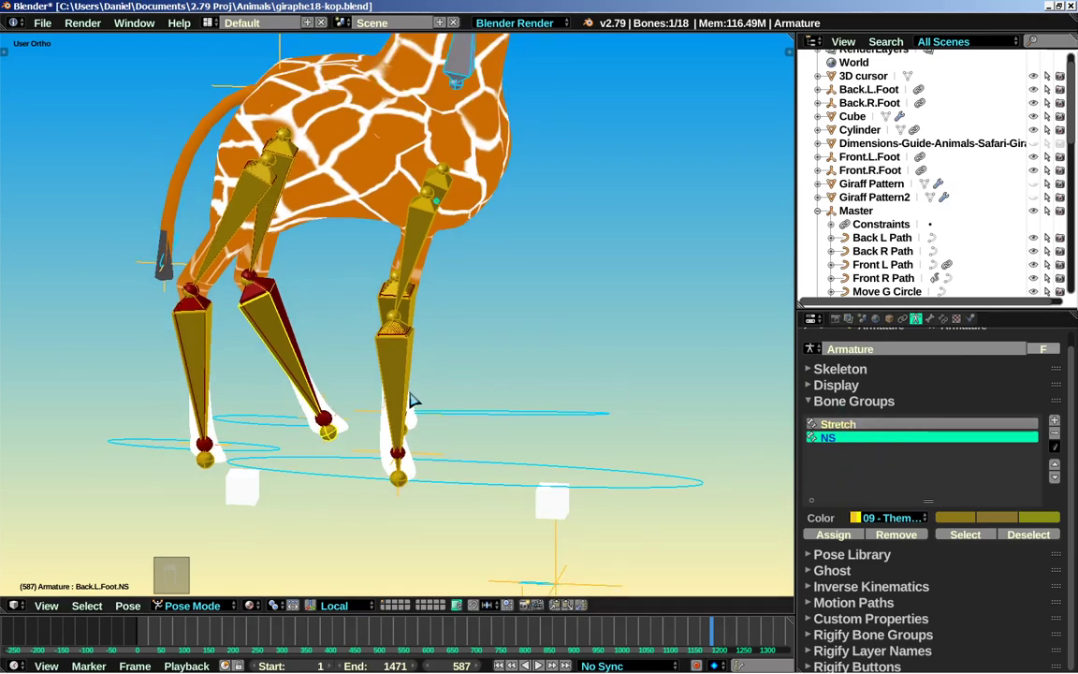
{"action": "scroll", "coordinate": [206, 276], "scroll_direction": "up", "scroll_amount": 4}
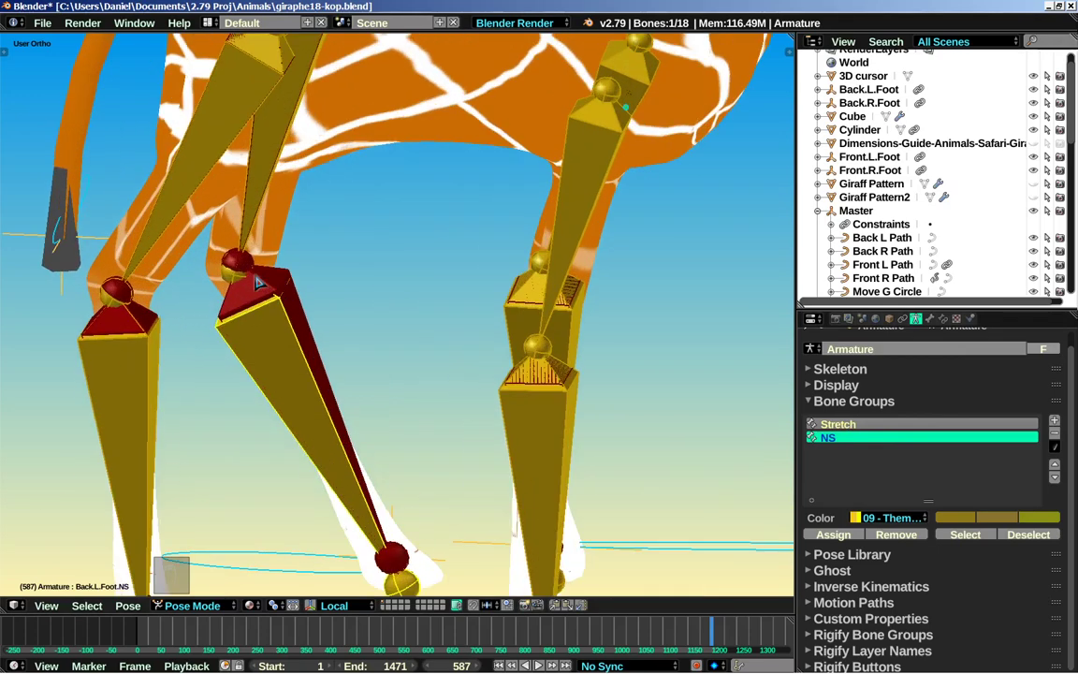
{"action": "scroll", "coordinate": [261, 297], "scroll_direction": "up", "scroll_amount": 2}
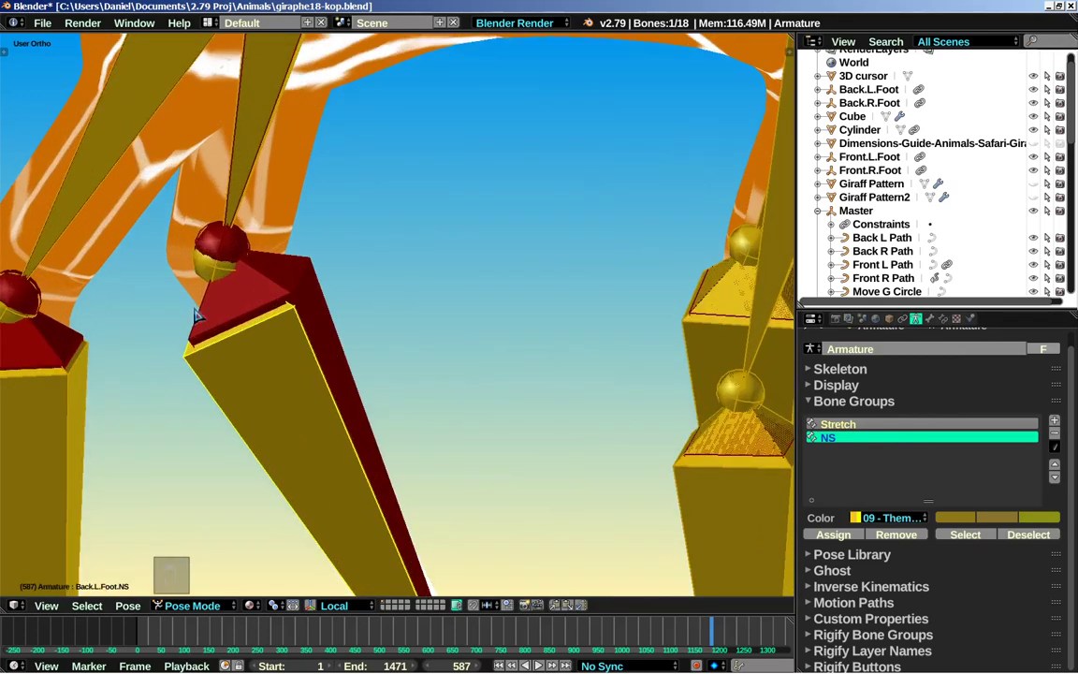
{"action": "middle_click_drag", "start_coordinate": [195, 316], "coordinate": [310, 287]}
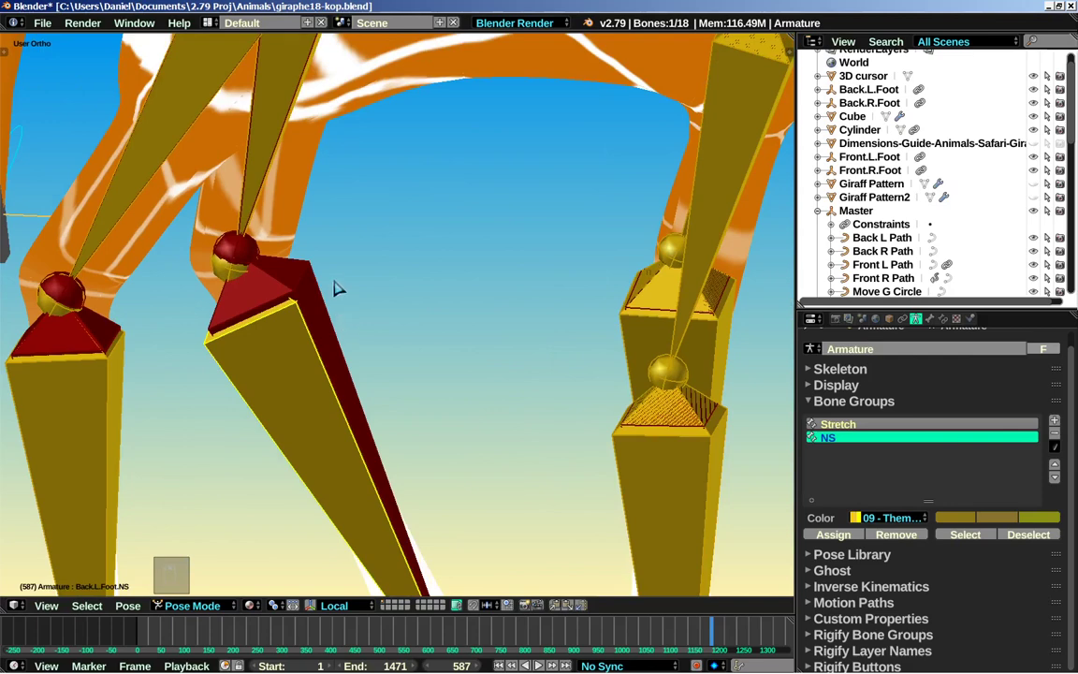
{"action": "scroll", "coordinate": [338, 289], "scroll_direction": "down", "scroll_amount": 4}
{"action": "middle_click_drag", "start_coordinate": [388, 285], "coordinate": [391, 352], "text": "shift"}
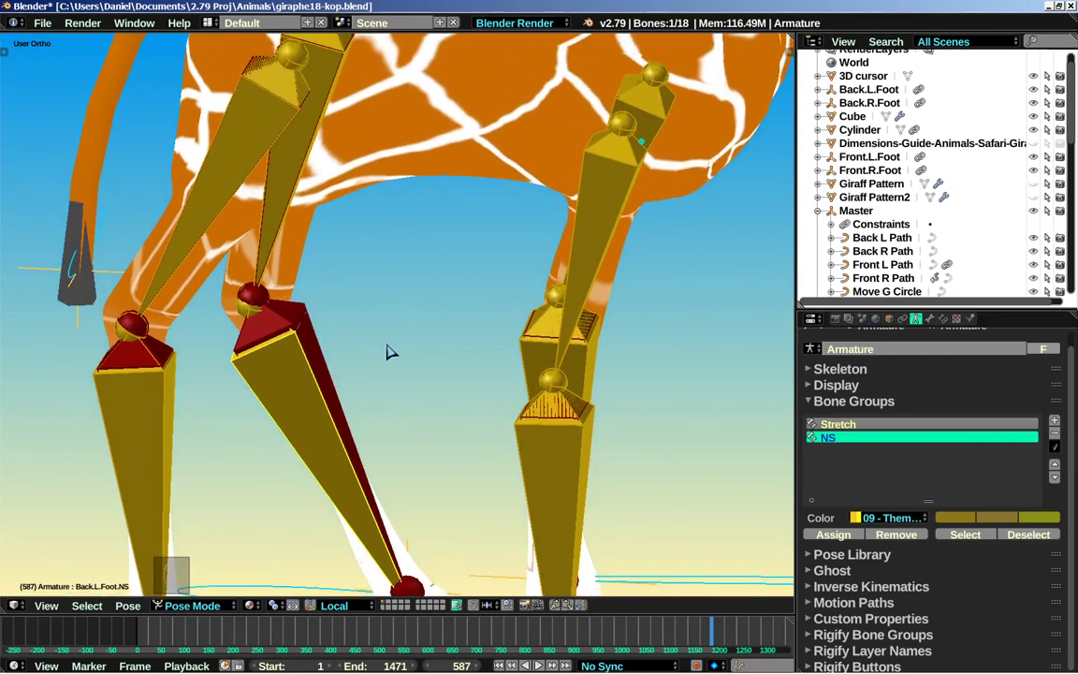
Examine all the giraffe's leg bones and foot paths, resume the animation, and watch the stretch and NS bones as the front feet stride
{"action": "scroll", "coordinate": [391, 352], "scroll_direction": "down", "scroll_amount": 1}
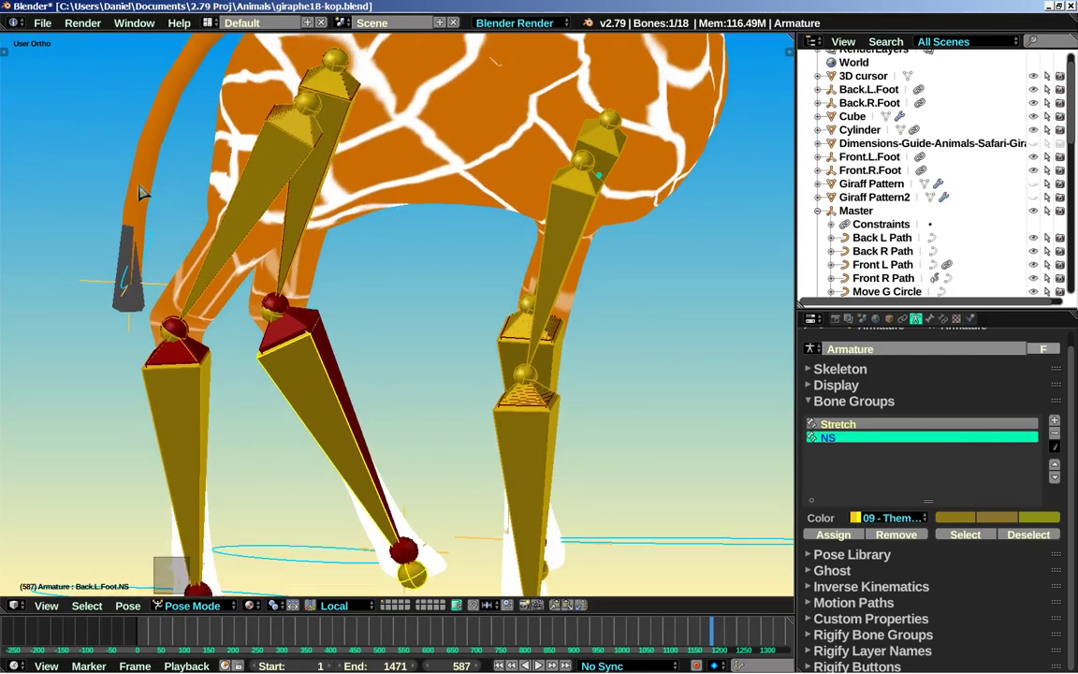
{"action": "middle_click_drag", "start_coordinate": [447, 309], "coordinate": [423, 349], "text": "shift"}
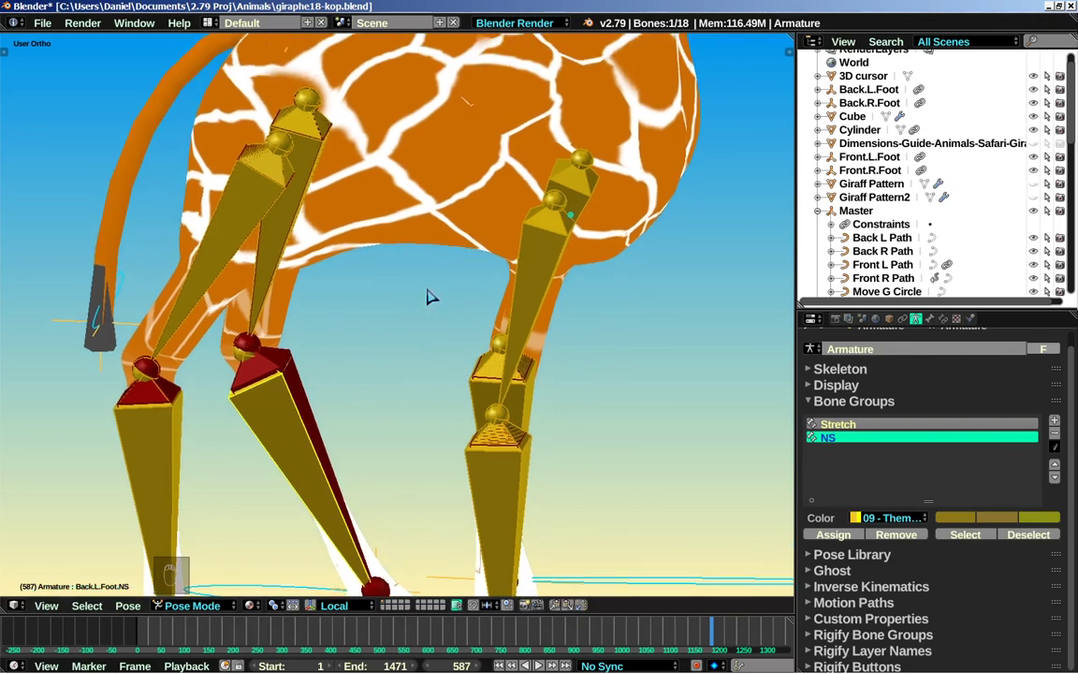
{"action": "scroll", "coordinate": [432, 338], "scroll_direction": "down", "scroll_amount": 1}
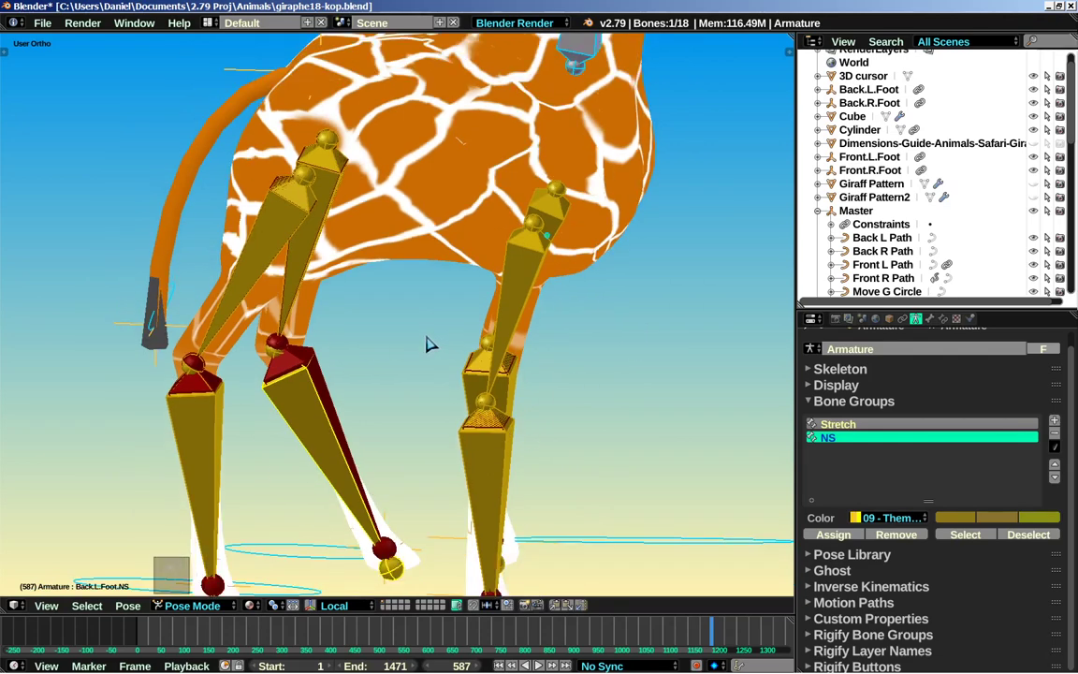
{"action": "middle_click_drag", "start_coordinate": [393, 410], "coordinate": [354, 305], "text": "shift"}
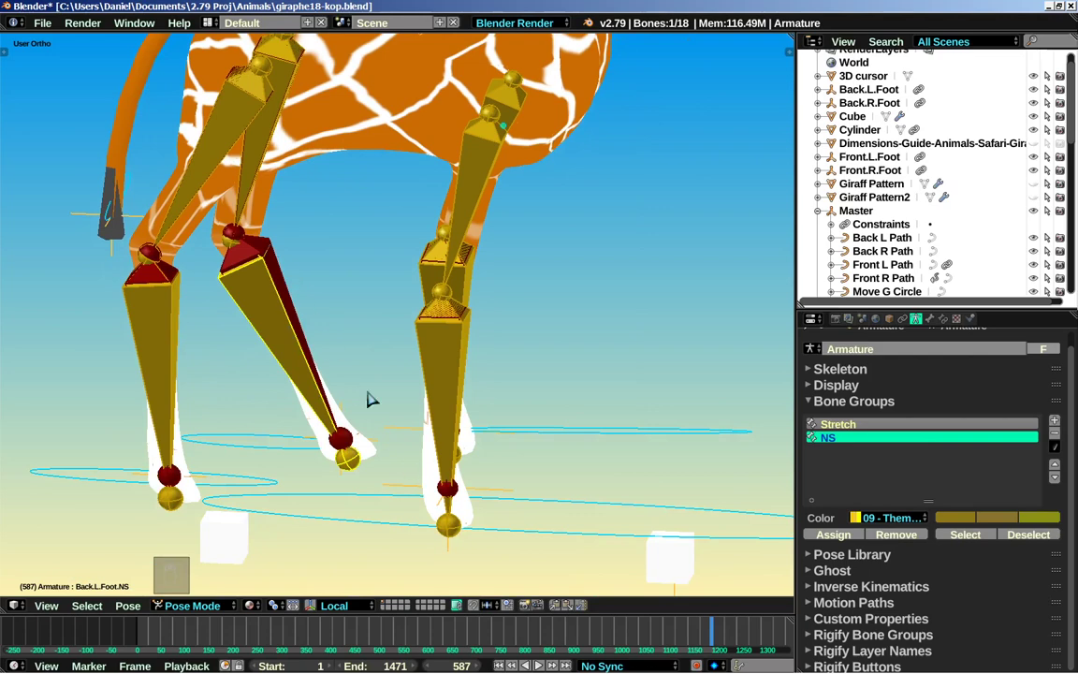
{"action": "middle_click_drag", "start_coordinate": [382, 374], "coordinate": [354, 334], "text": "shift"}
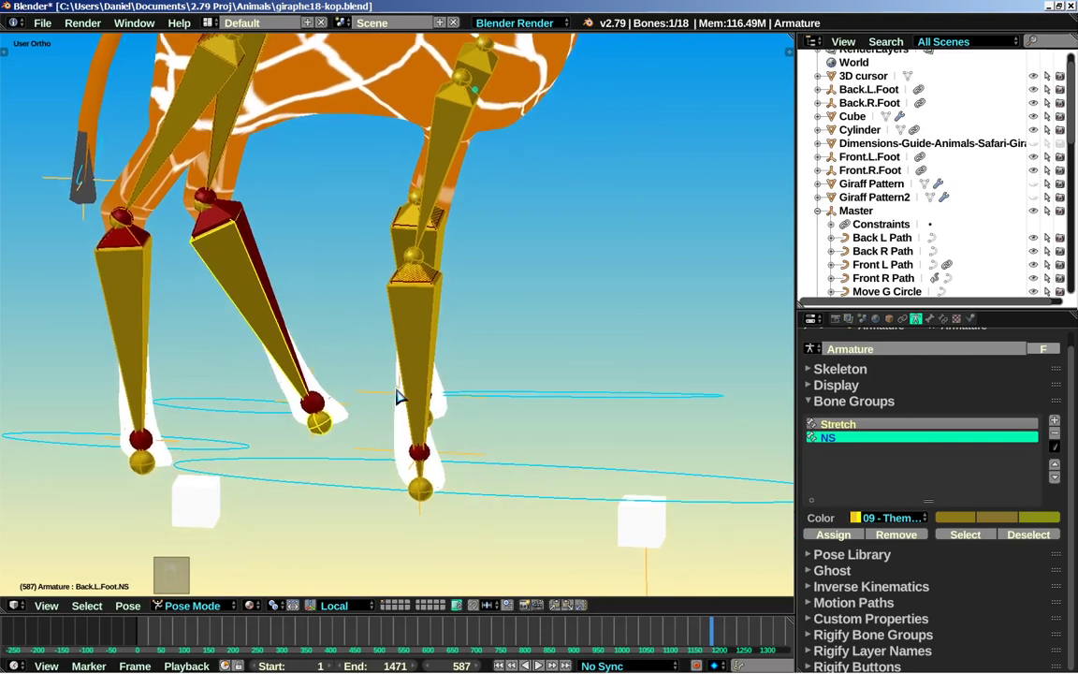
{"action": "scroll", "coordinate": [397, 397], "scroll_direction": "down", "scroll_amount": 6}
{"action": "key", "text": "alt+a"}
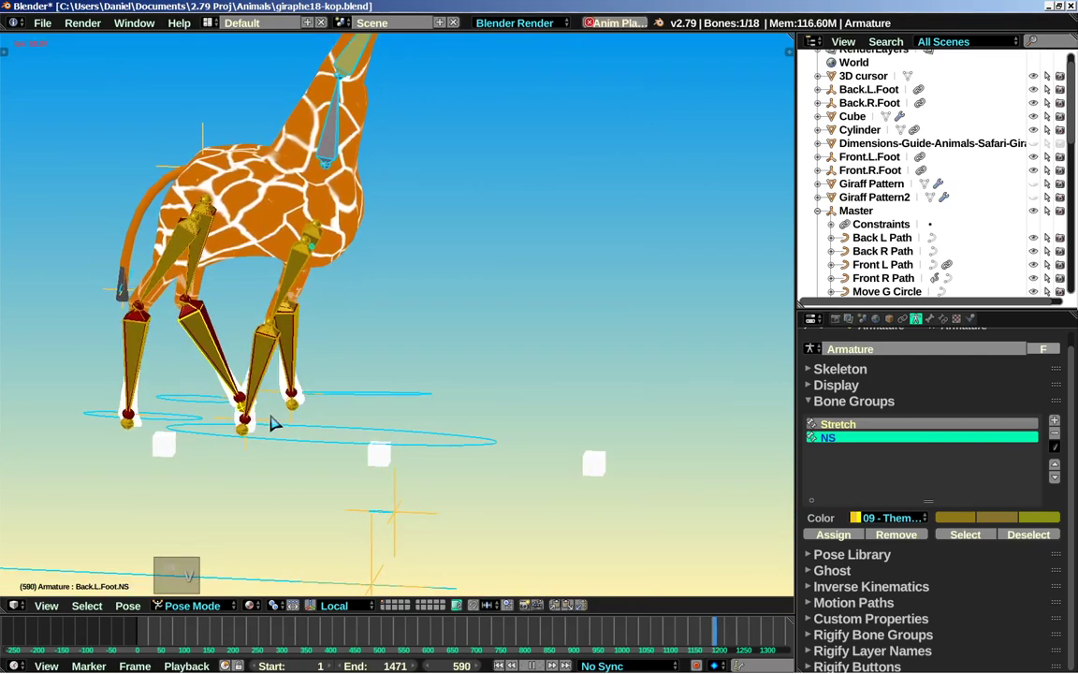
{"action": "scroll", "coordinate": [490, 460], "scroll_direction": "up", "scroll_amount": 6}
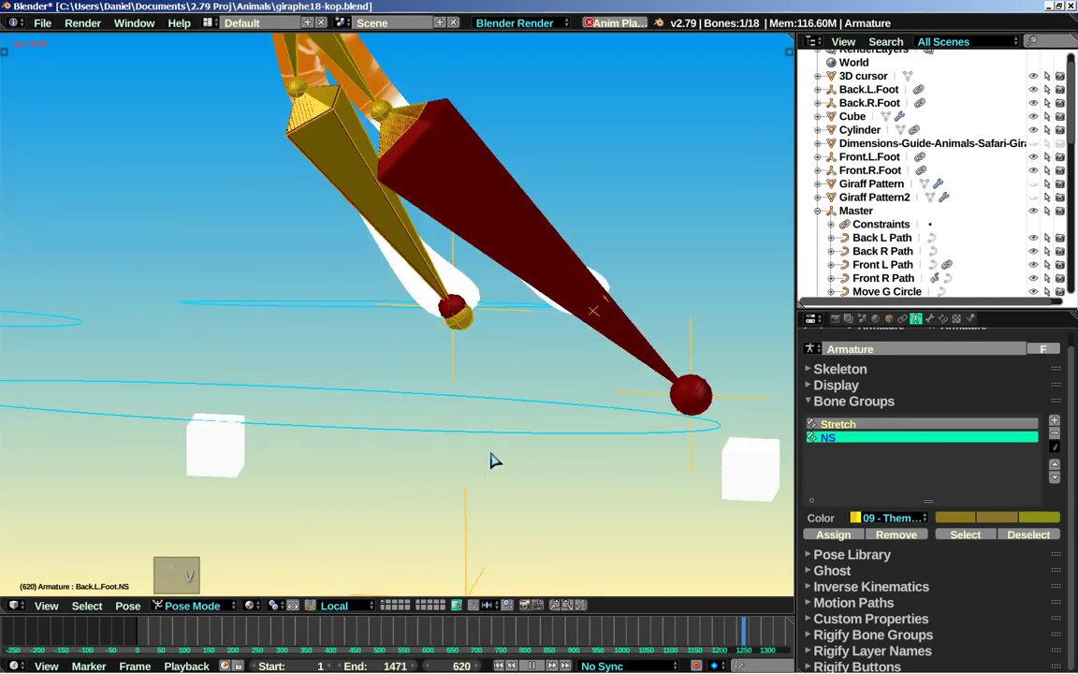
{"action": "scroll", "coordinate": [285, 374], "scroll_direction": "down", "scroll_amount": 3}
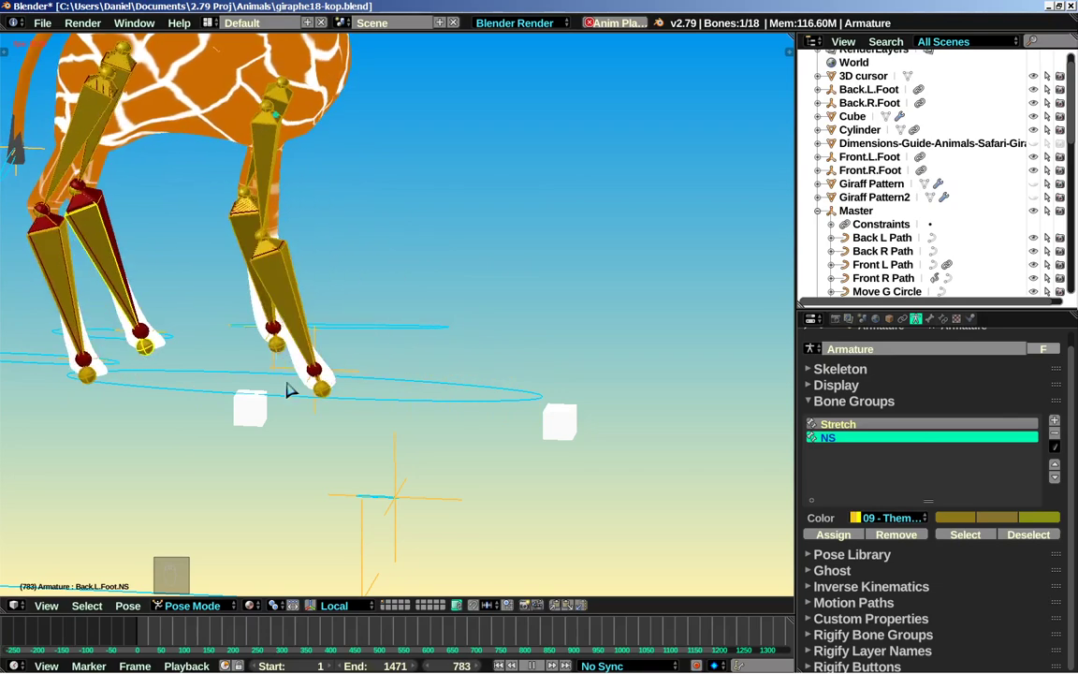
Select the Front.R.Foot bone and set its inverse kinematics stretch to 0.276 while the animation plays
{"action": "left_click", "coordinate": [944, 320]}
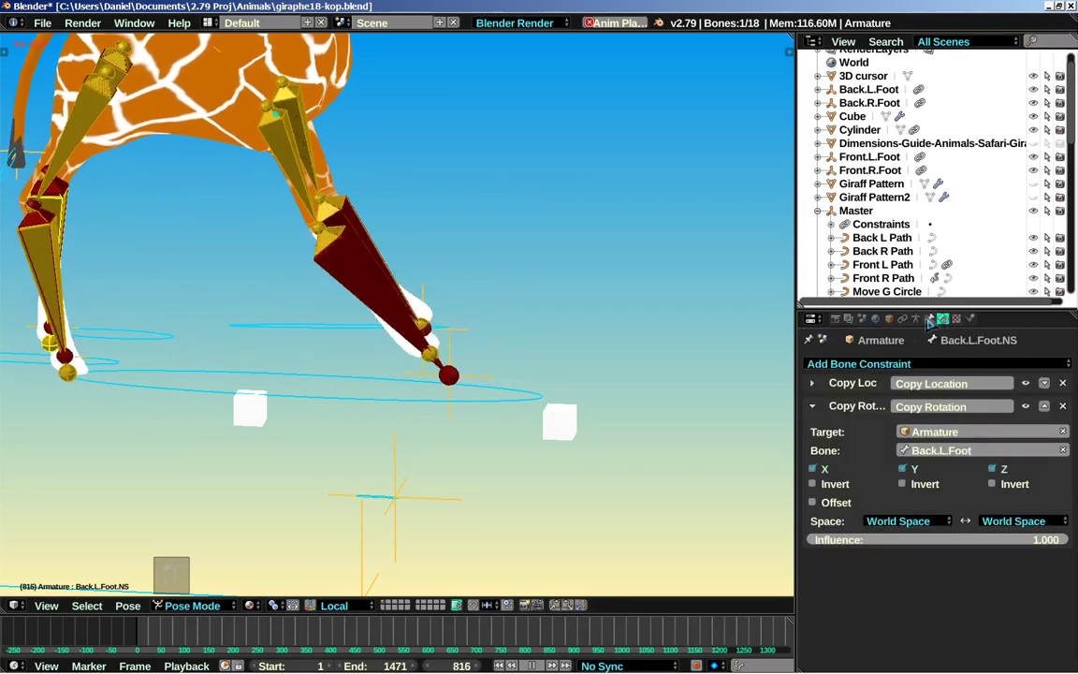
{"action": "left_click", "coordinate": [929, 319]}
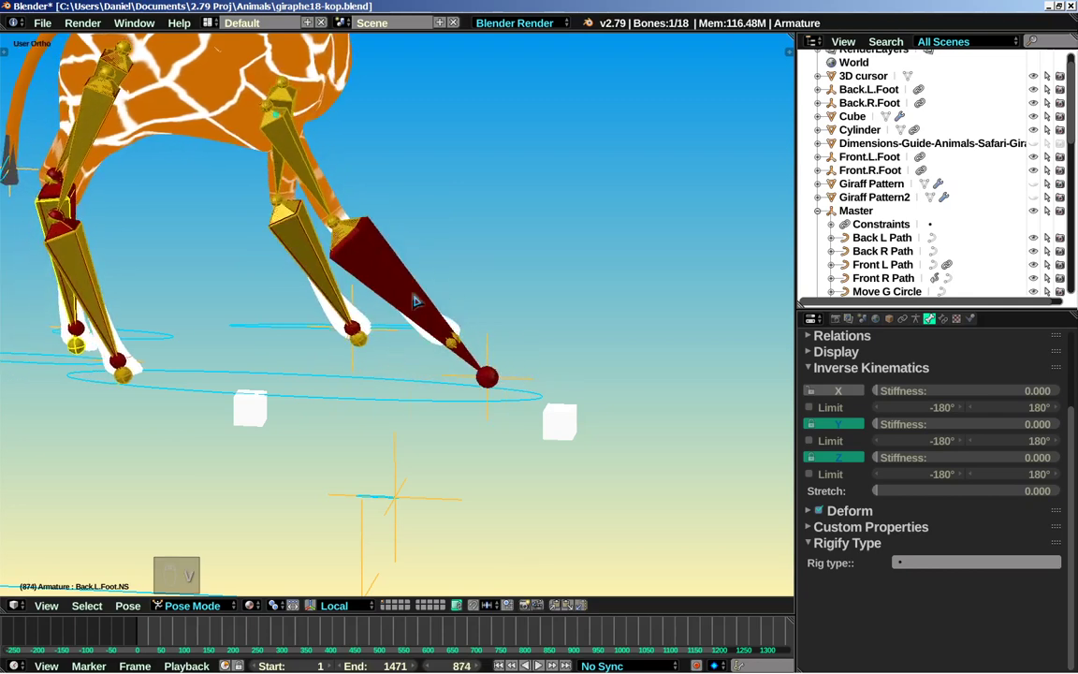
{"action": "right_click", "coordinate": [416, 299]}
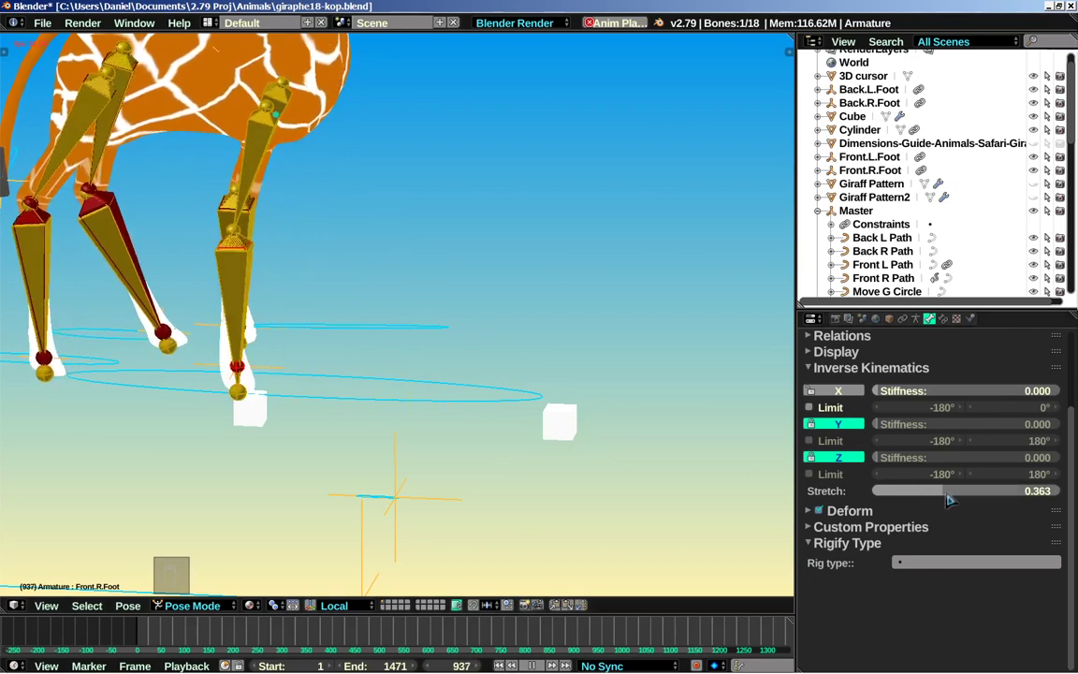
{"action": "left_click_drag", "start_coordinate": [950, 500], "coordinate": [950, 500]}
{"action": "left_click_drag", "start_coordinate": [859, 485], "coordinate": [859, 485]}
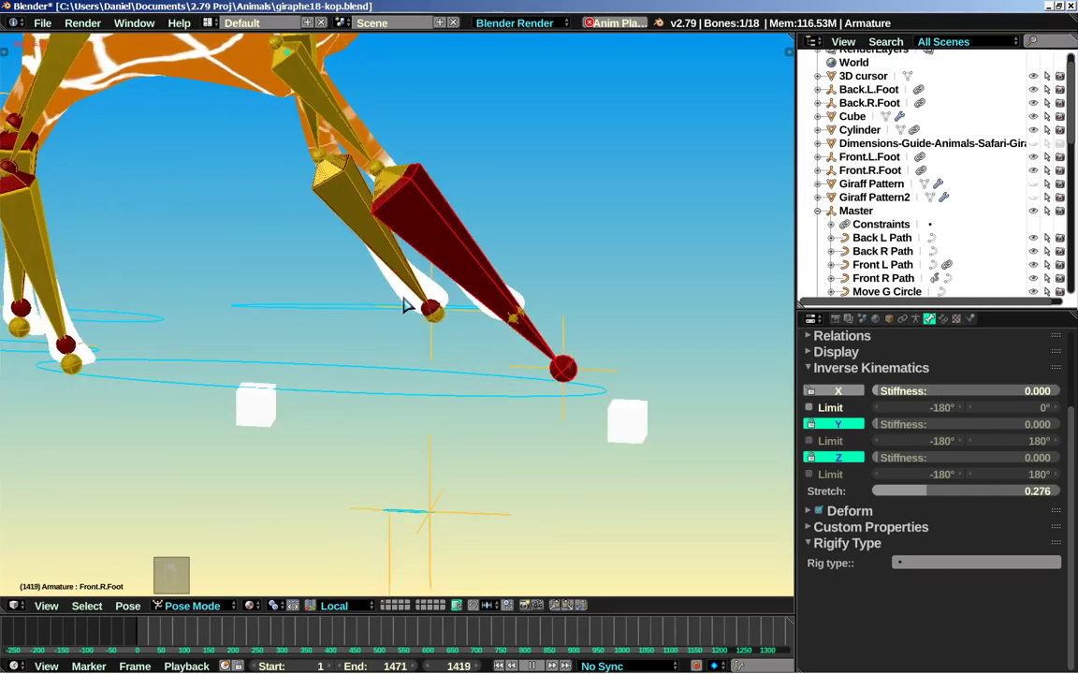
Pause the animation, set the scene's new time remapping value to 100, and resume playback
{"action": "key", "text": "alt+a"}
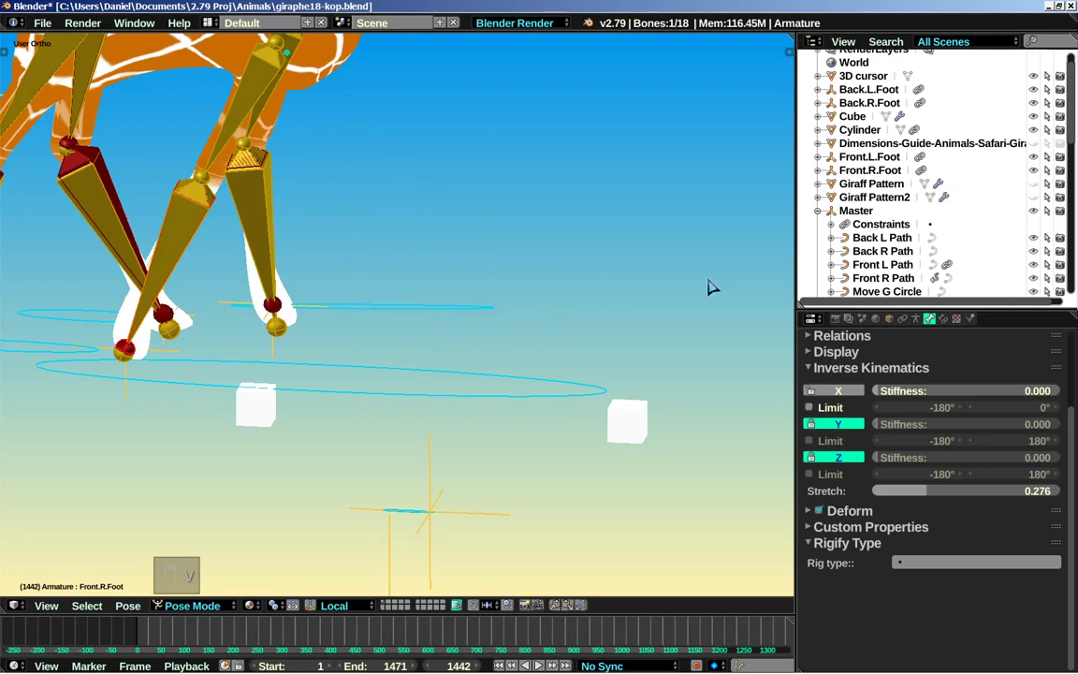
{"action": "left_click", "coordinate": [836, 319]}
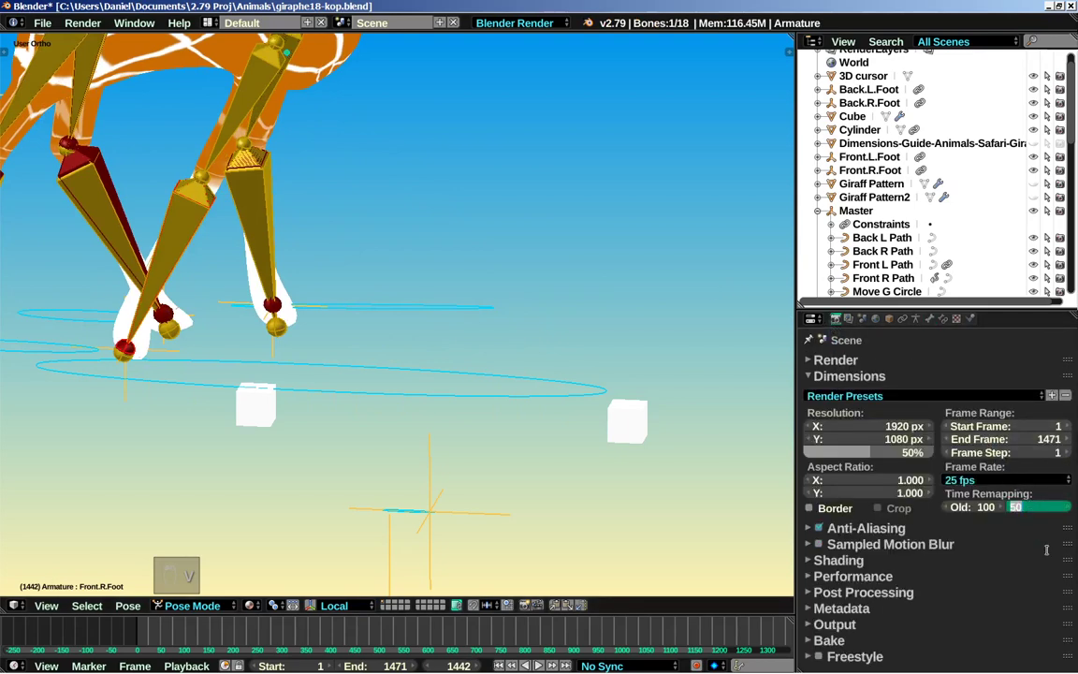
{"action": "key", "text": "Return"}
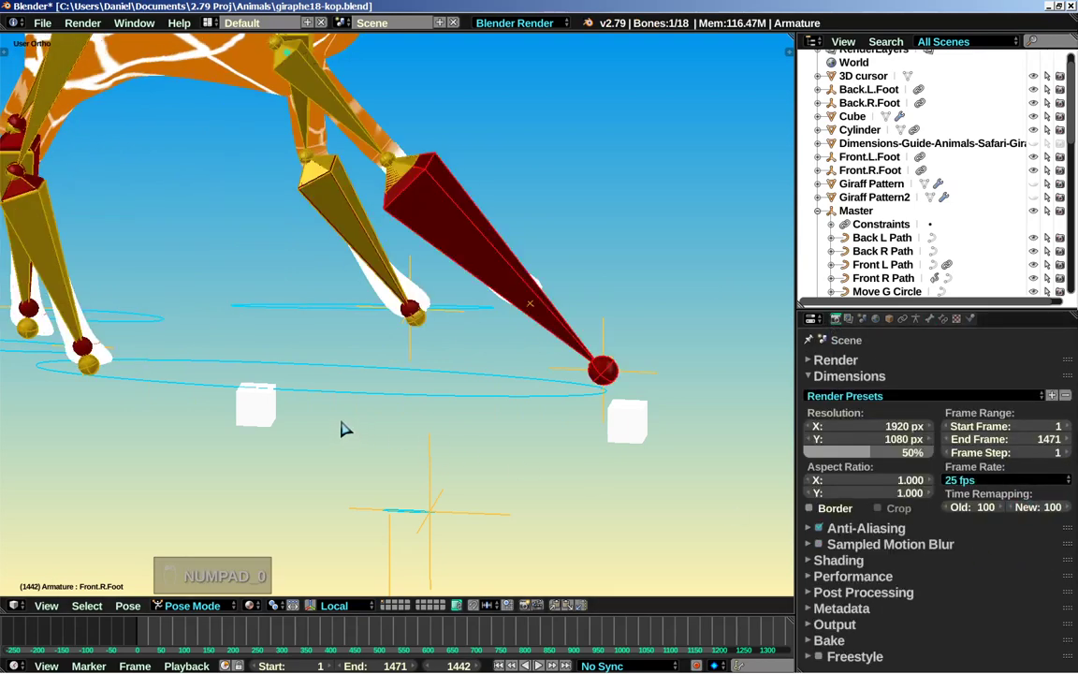
{"action": "key", "text": "alt+a"}
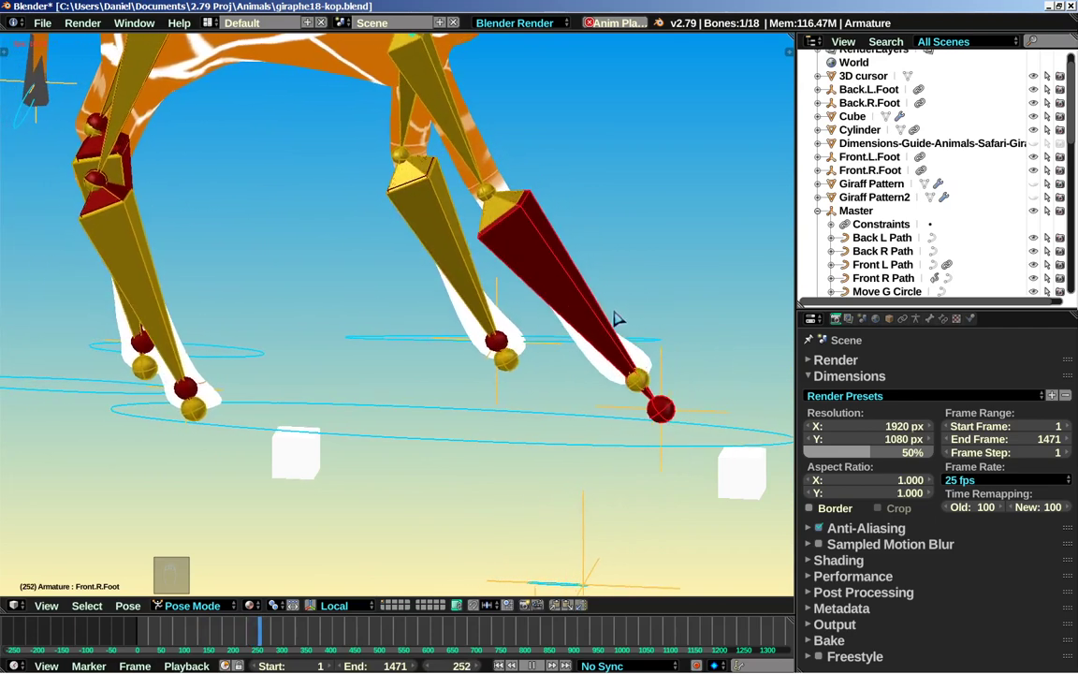
Pause the animation, hide the Front.R.Foot stretch bone so only the non-stretch bone shows on that lower leg, and resume playback
{"action": "key", "text": "alt+a"}
{"action": "key", "text": "h"}
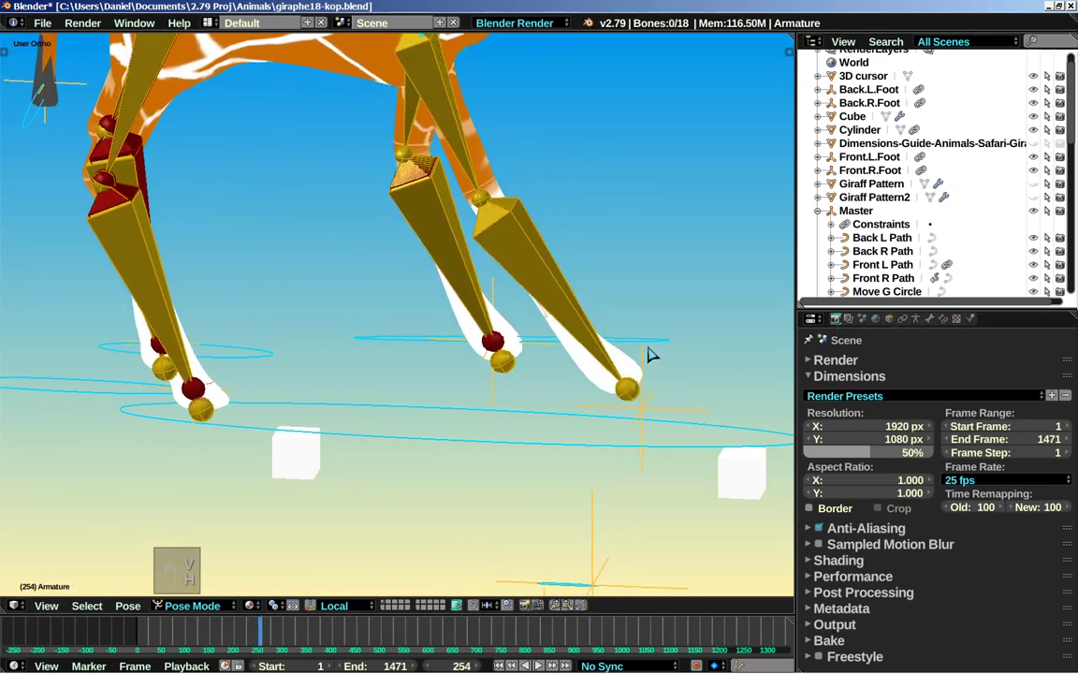
{"action": "key", "text": "alt+a"}
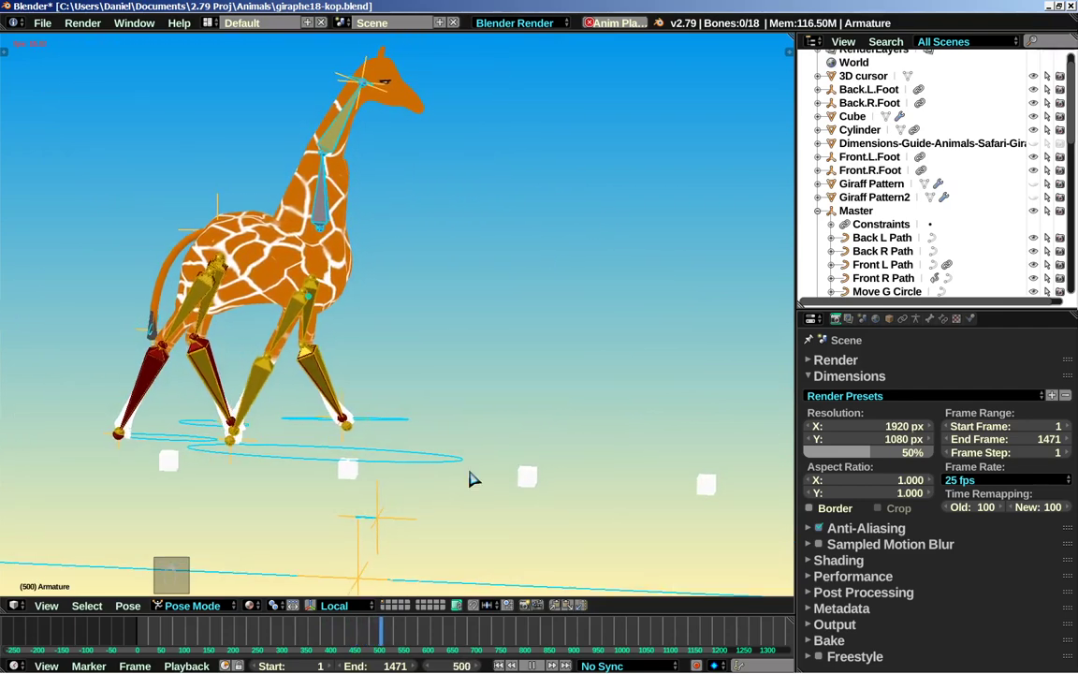
Select the Front R Path circle during playback, raise it above the other foot paths, and move it back down
{"action": "right_click", "coordinate": [455, 463]}
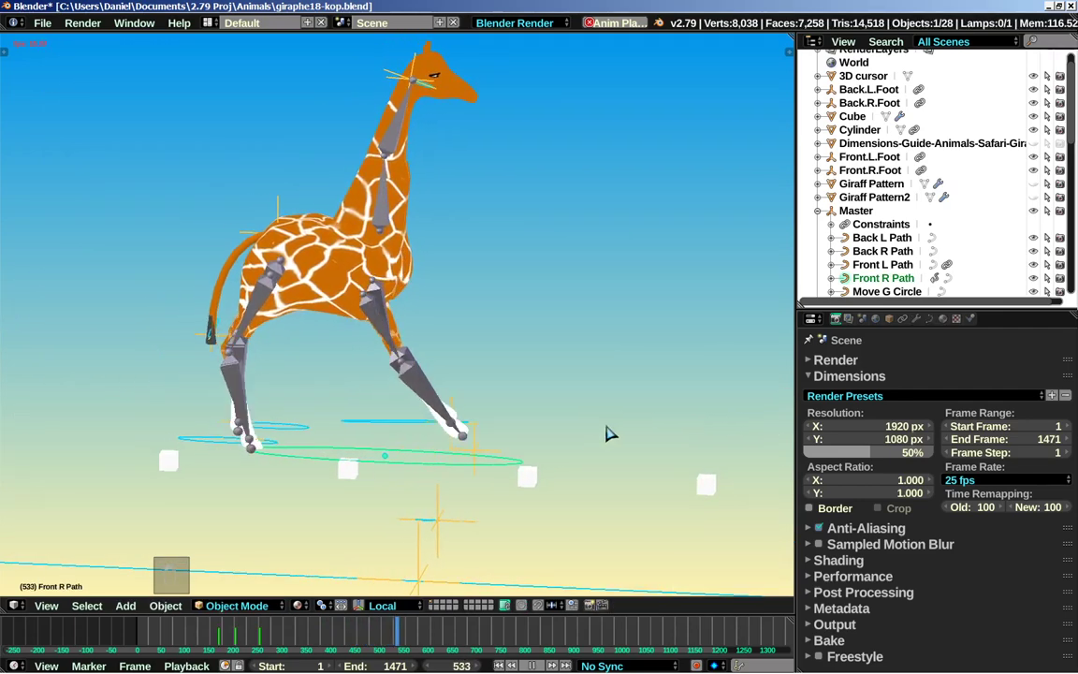
{"action": "key", "text": "g"}
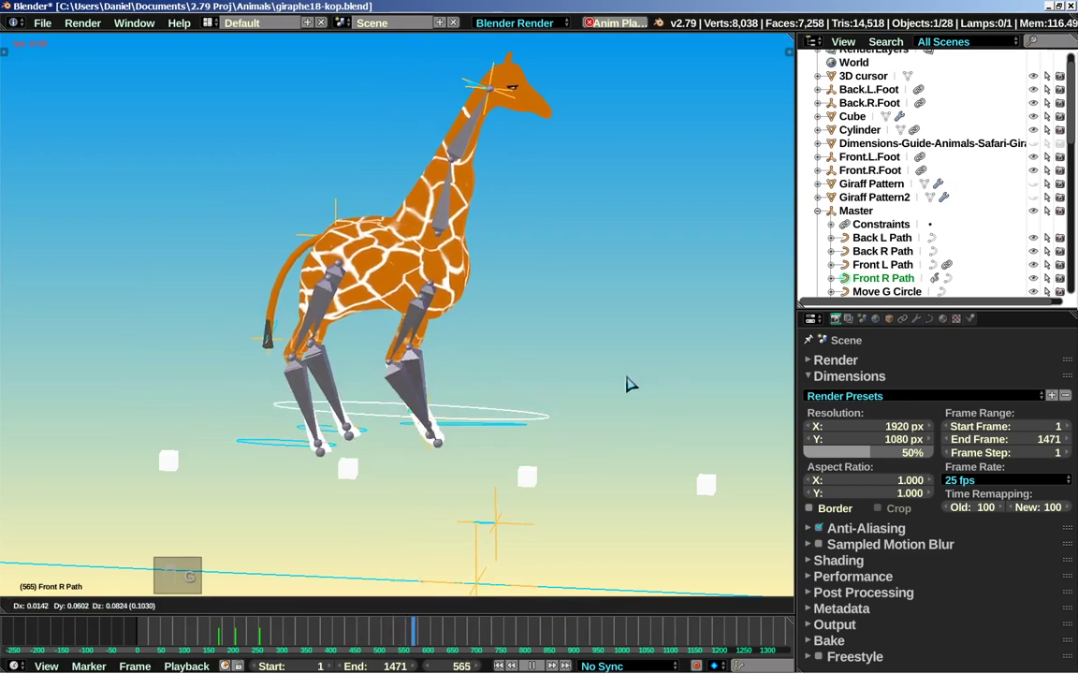
{"action": "key", "text": "g"}
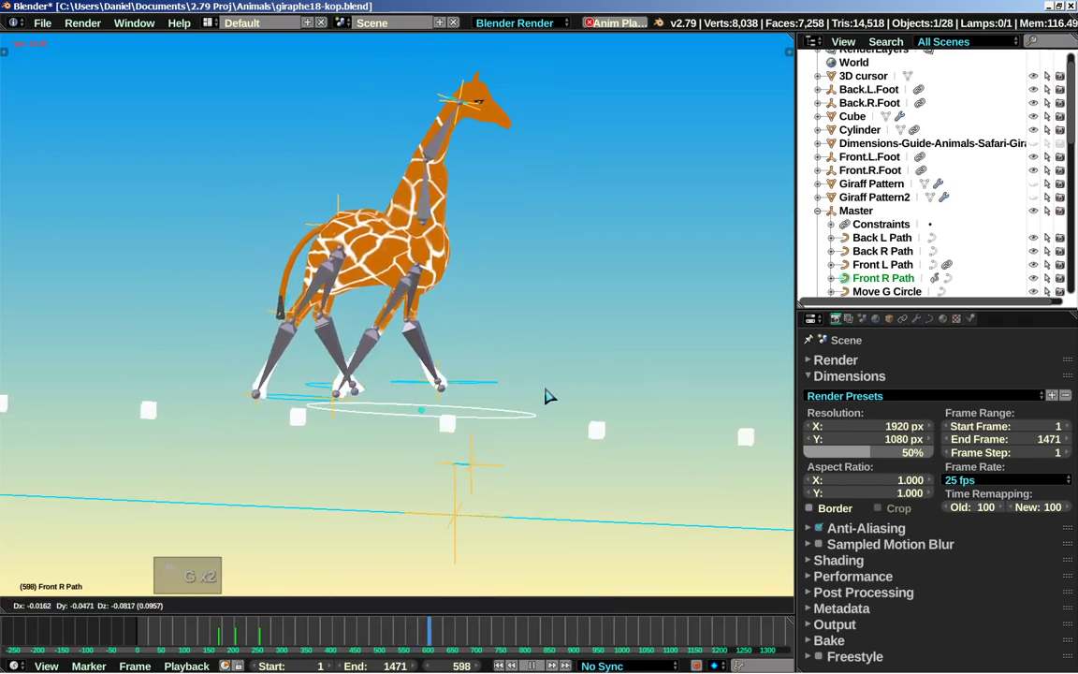
{"action": "left_click", "coordinate": [550, 397]}
Scale the Front R Path circle by about 0.57 during playback to shorten the front right foot's stride
{"action": "key", "text": "s"}
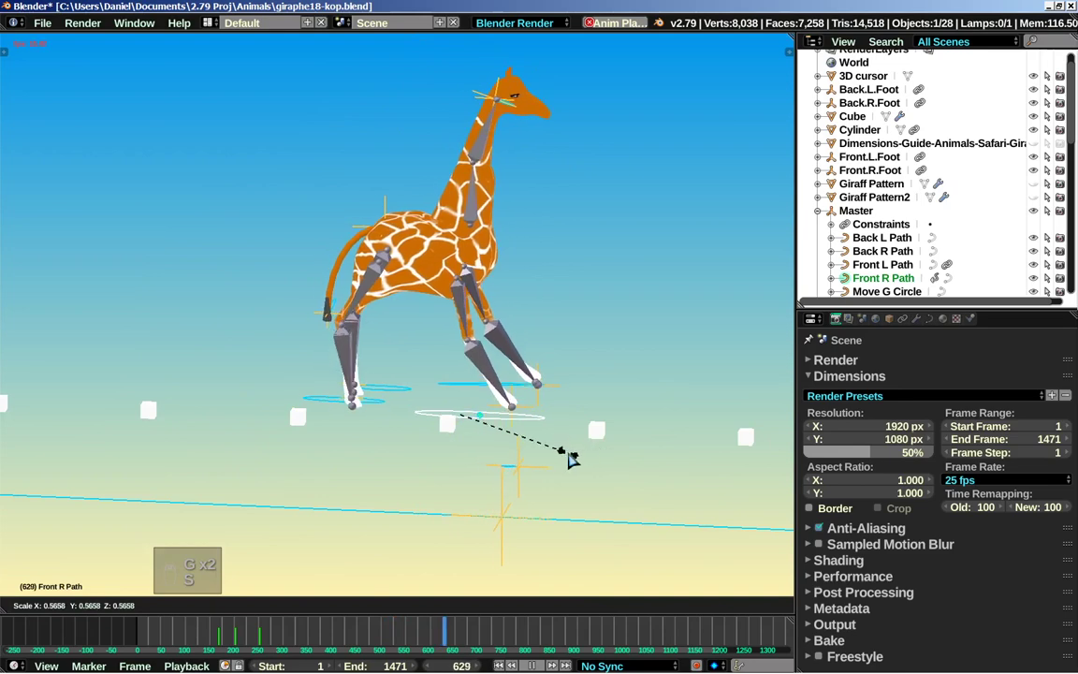
{"action": "left_click", "coordinate": [572, 458]}
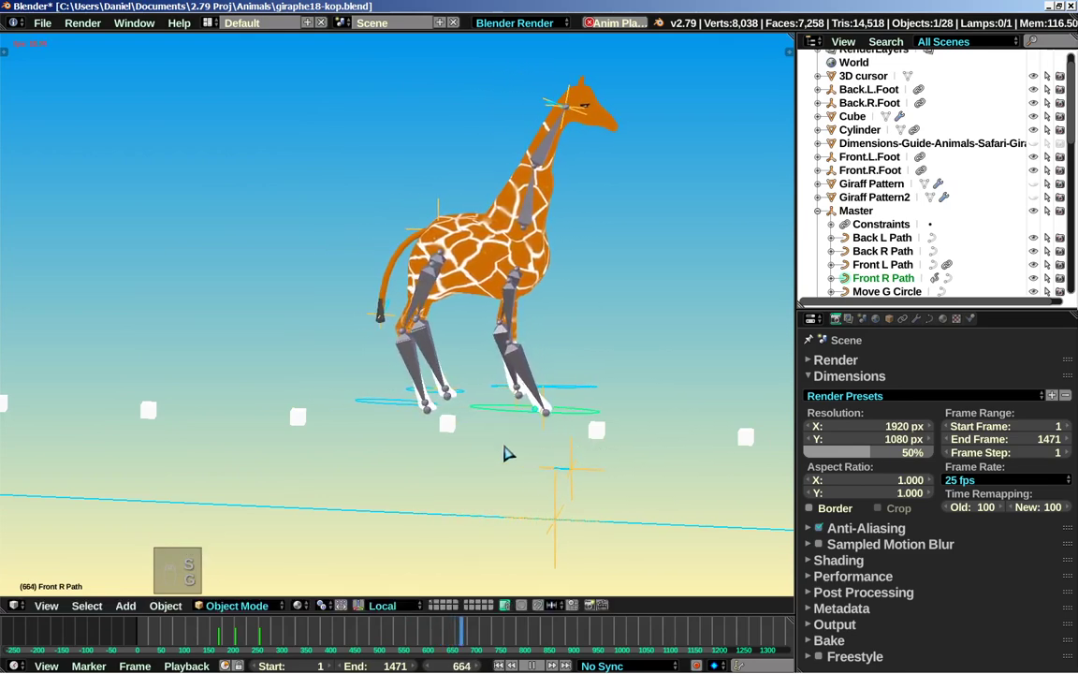
{"action": "middle_click_drag", "start_coordinate": [504, 454], "coordinate": [315, 456], "text": "shift"}
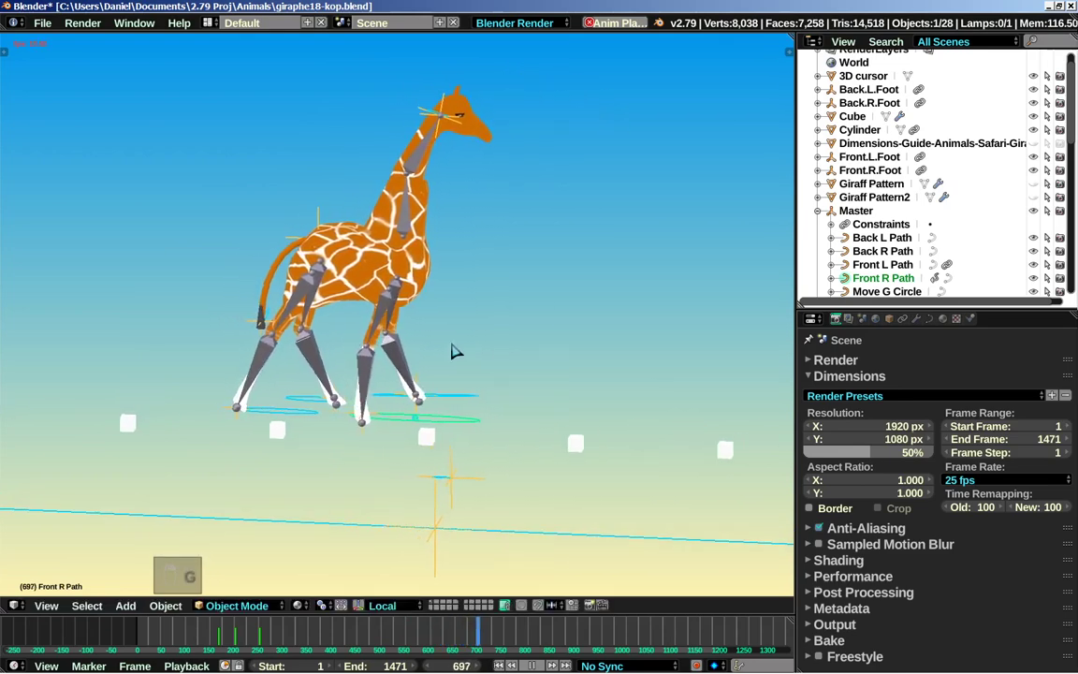
{"action": "middle_click_drag", "start_coordinate": [453, 351], "coordinate": [312, 298], "text": "shift"}
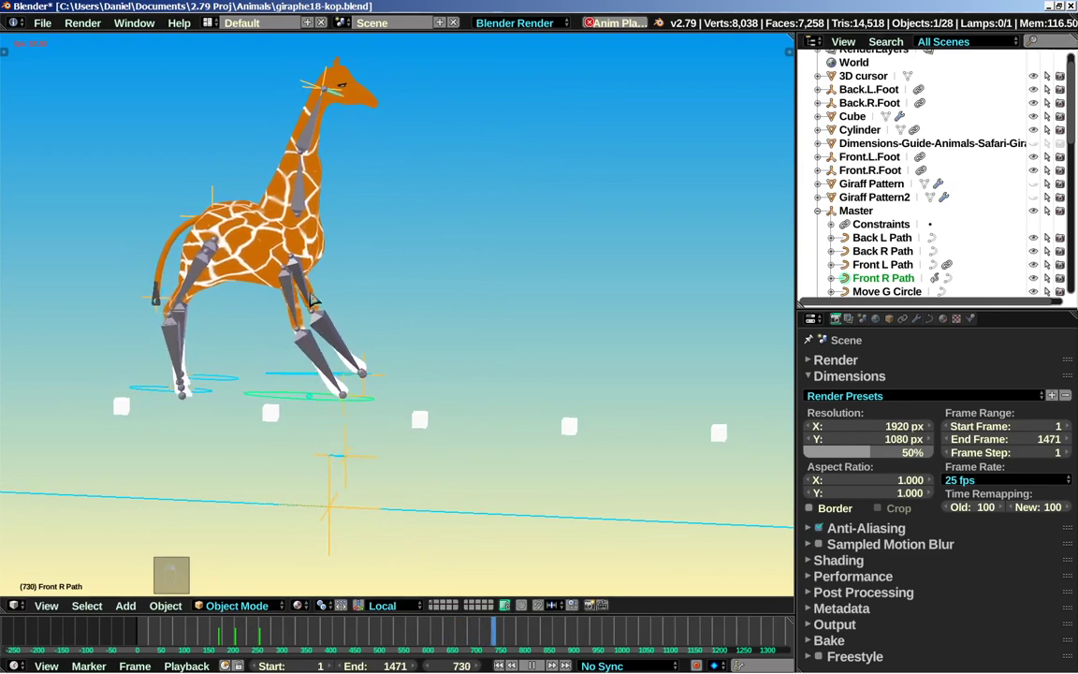
Split the 3D view, turn the new area into a Dope Sheet showing the path keyframes, and restart the animation from the first frame
{"action": "left_click_drag", "start_coordinate": [785, 36], "coordinate": [457, 281]}
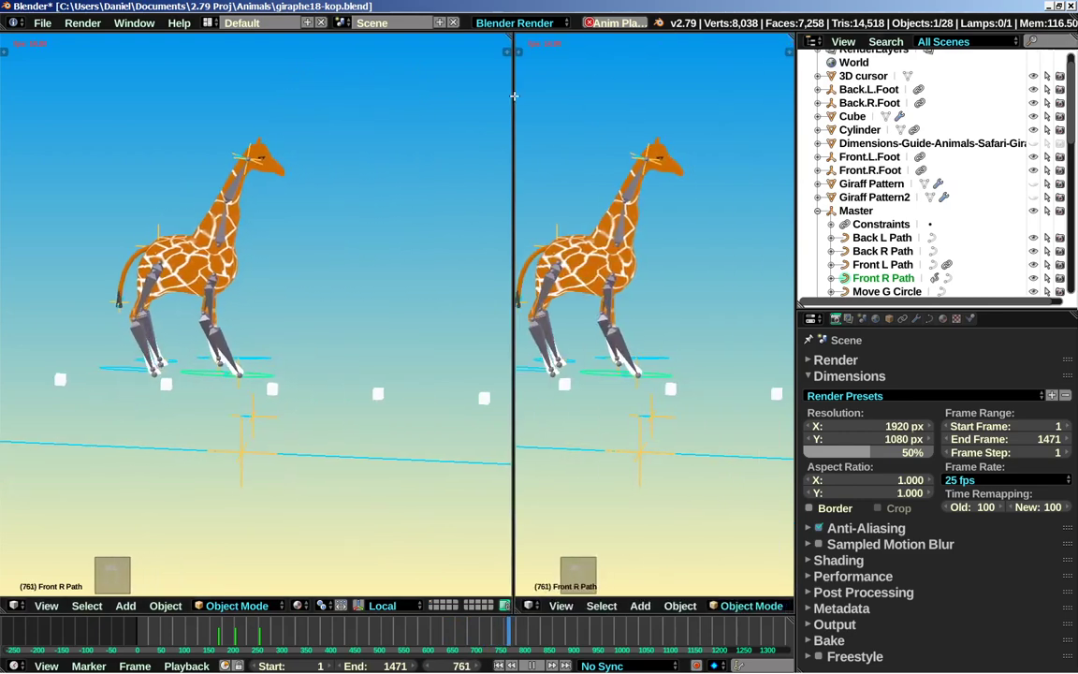
{"action": "left_click", "coordinate": [475, 606]}
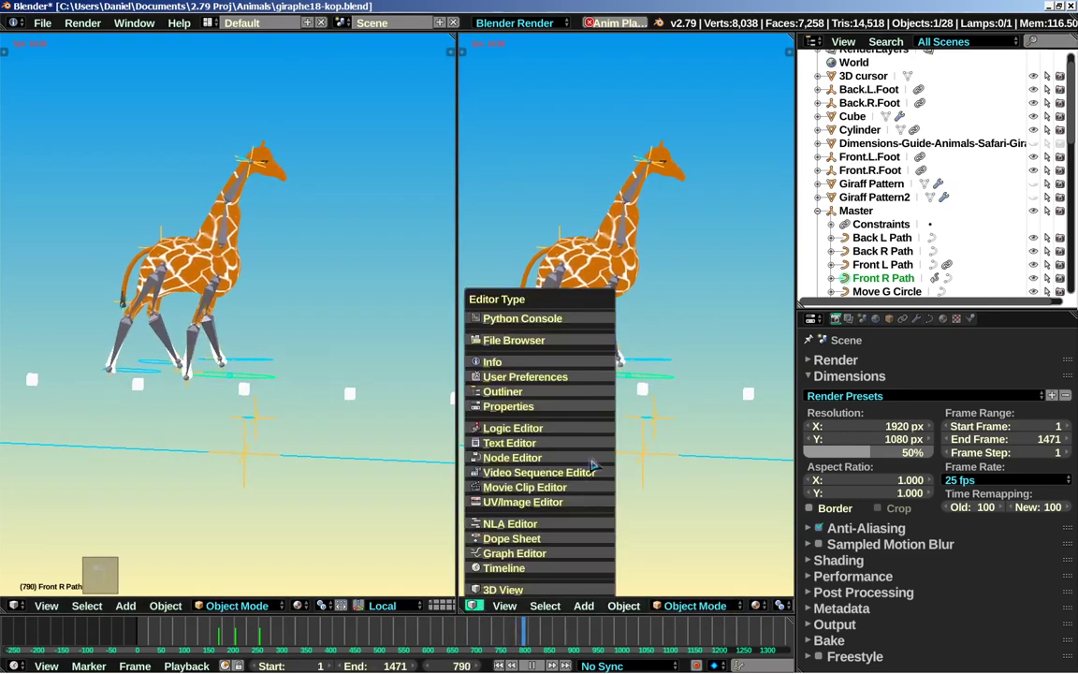
{"action": "left_click", "coordinate": [512, 539]}
{"action": "scroll", "coordinate": [725, 309], "scroll_direction": "up", "scroll_amount": 1}
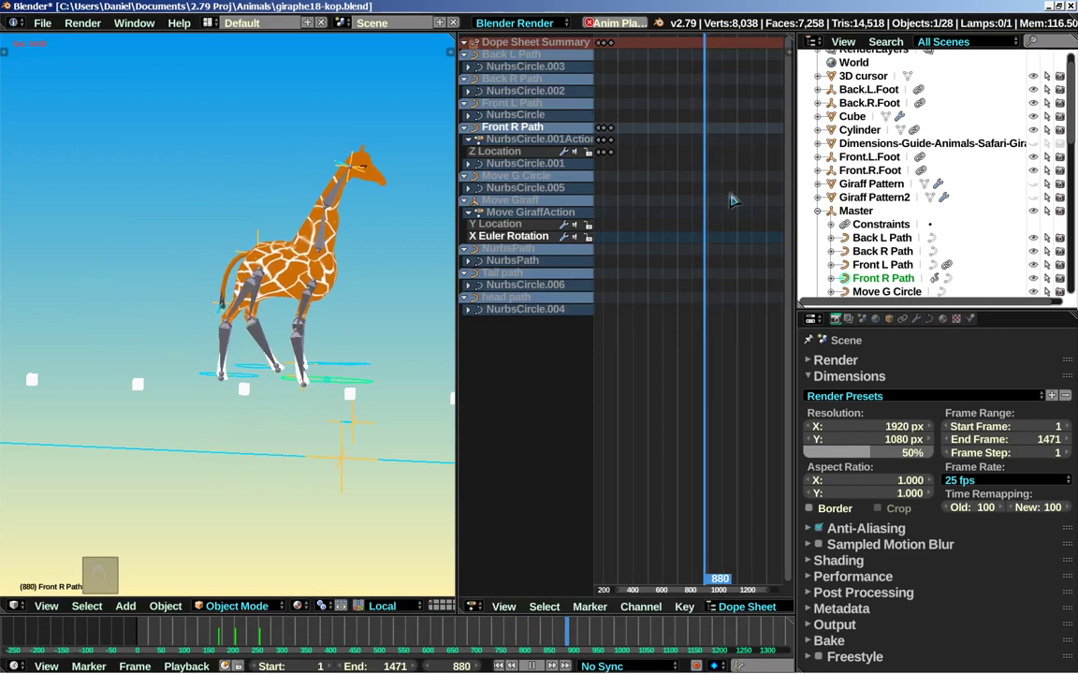
{"action": "scroll", "coordinate": [711, 79], "scroll_direction": "down", "scroll_amount": 3}
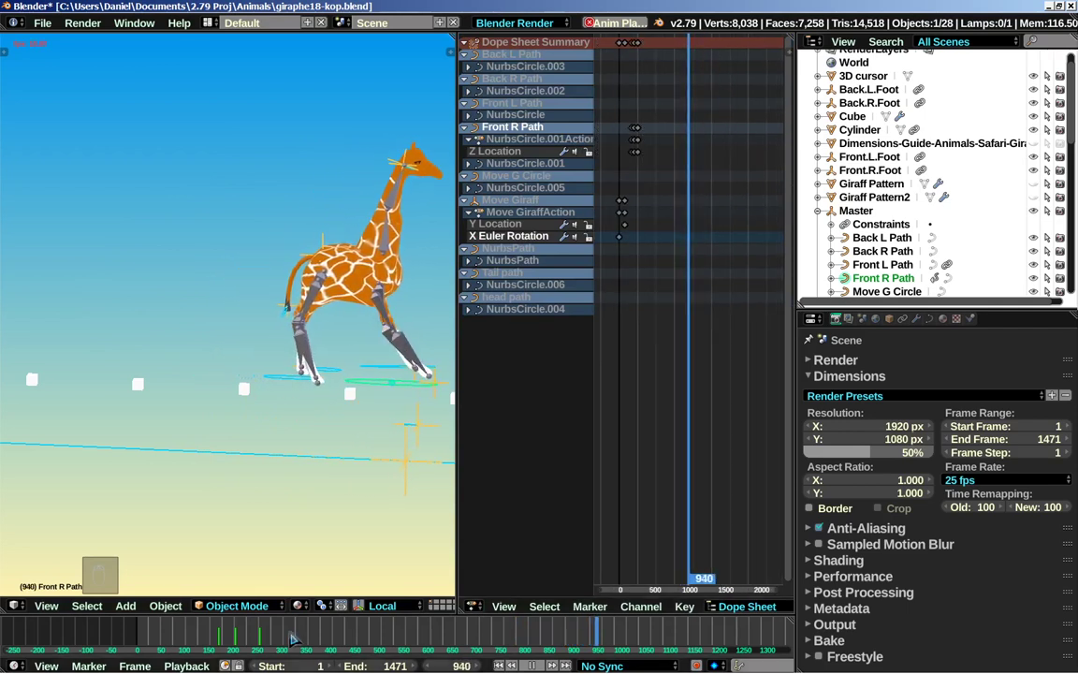
{"action": "key", "text": "shift+Left"}
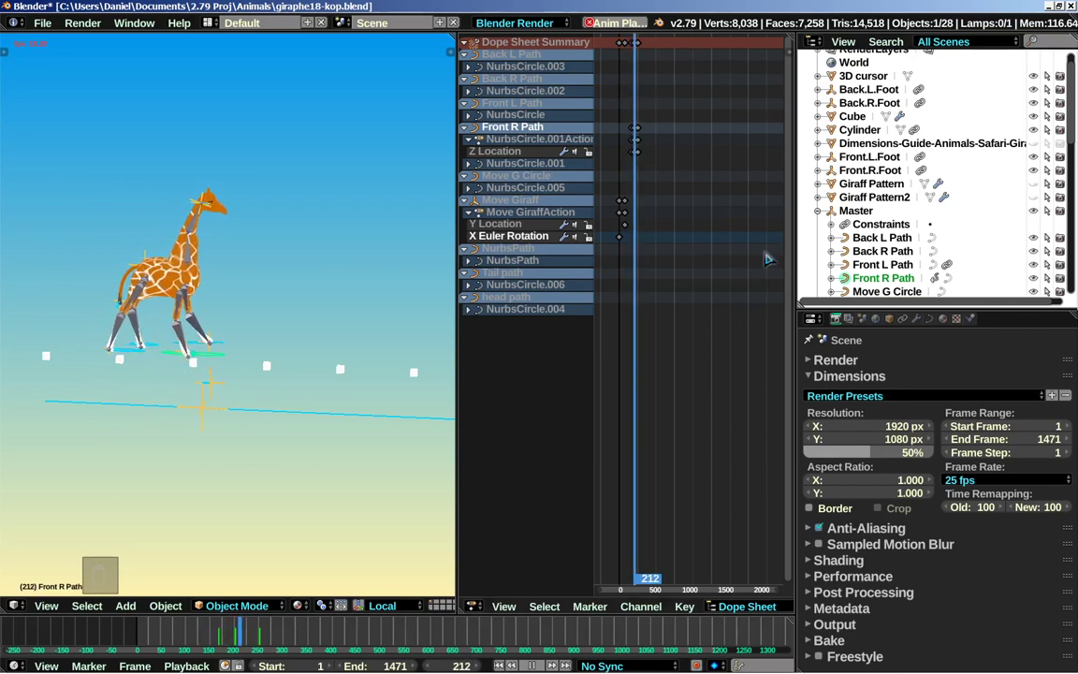
Select the Tail path circle behind the giraffe and enlarge it during playback to widen the tail's swing
{"action": "scroll", "coordinate": [722, 118], "scroll_direction": "up", "scroll_amount": 3}
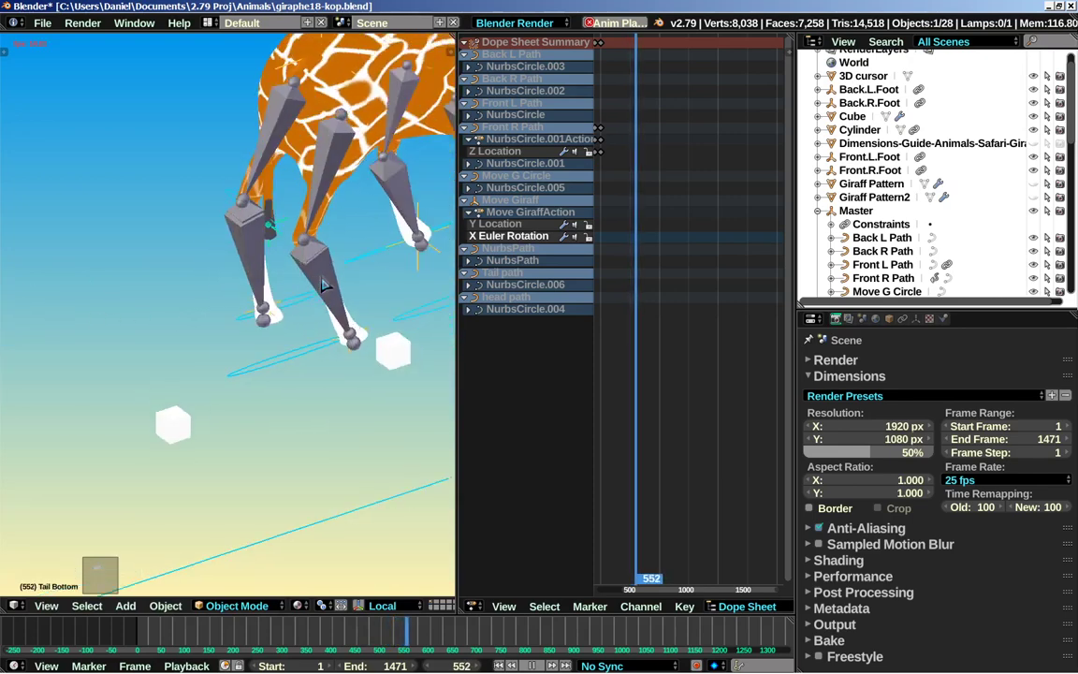
{"action": "right_click", "coordinate": [190, 191]}
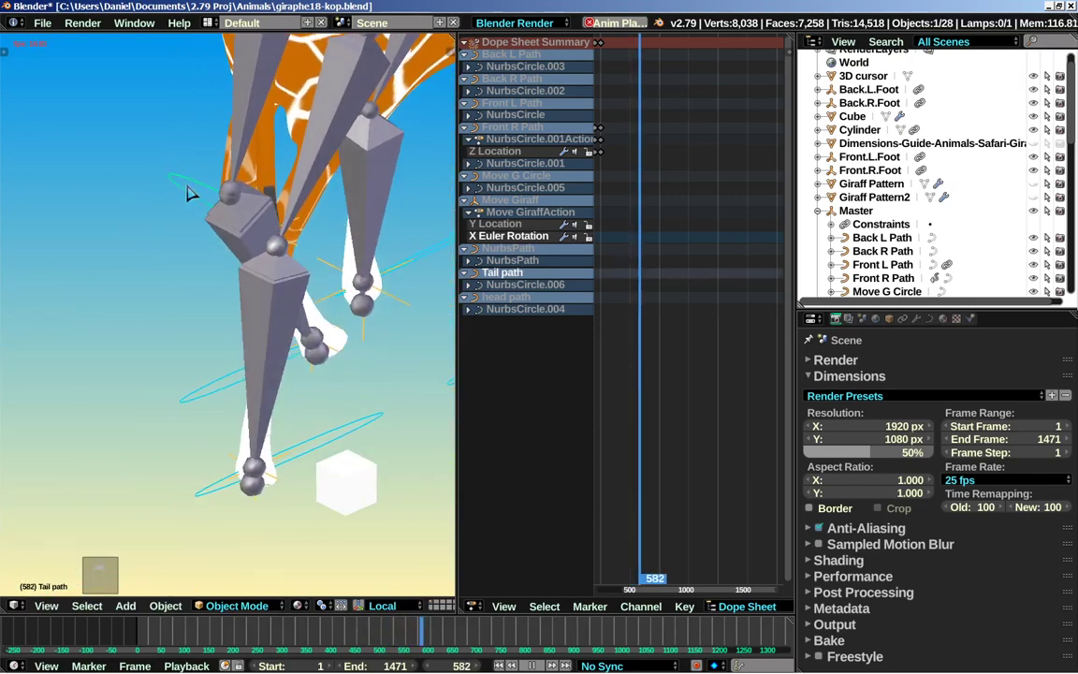
{"action": "middle_click_drag", "start_coordinate": [190, 191], "coordinate": [65, 411], "text": "shift"}
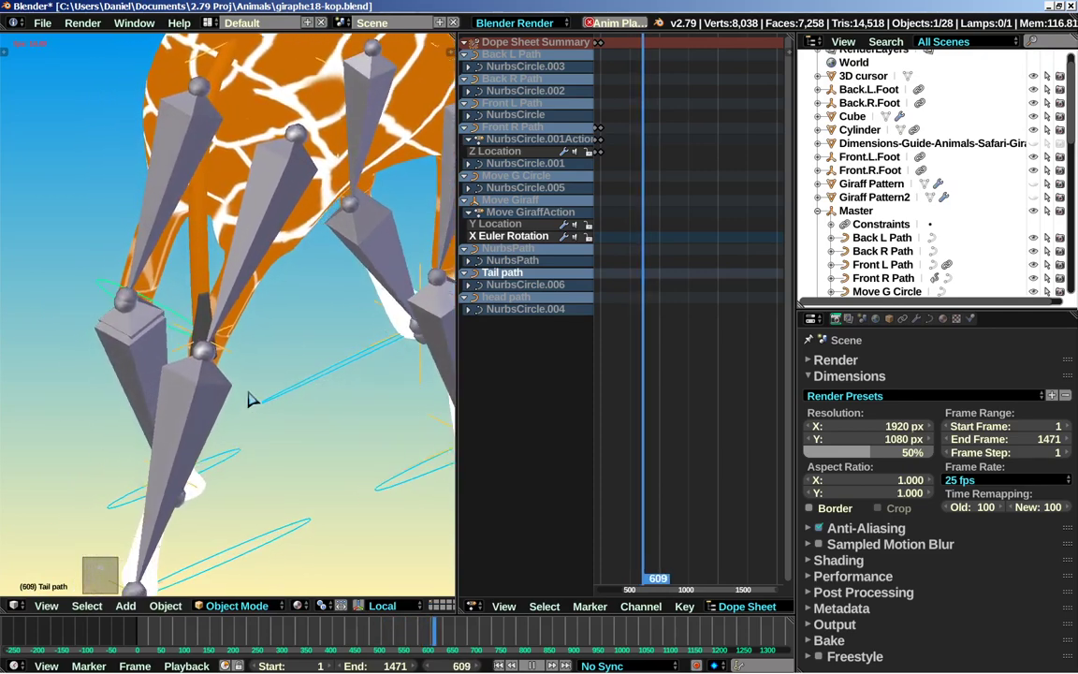
{"action": "key", "text": "s"}
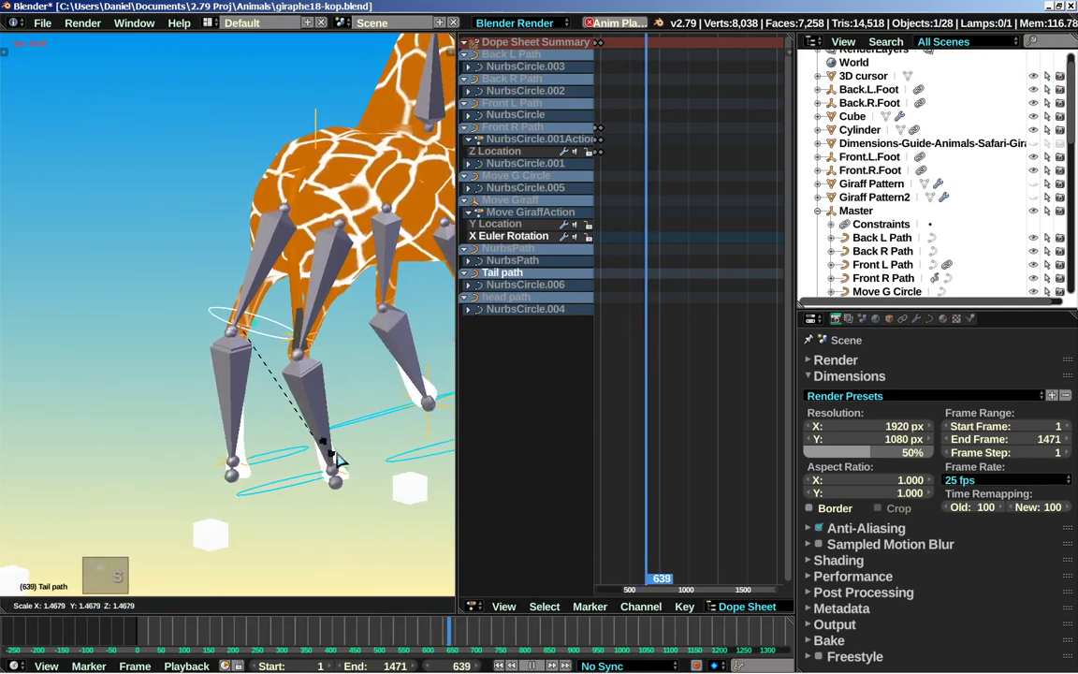
{"action": "middle_click_drag", "start_coordinate": [372, 468], "coordinate": [293, 461], "text": "shift"}
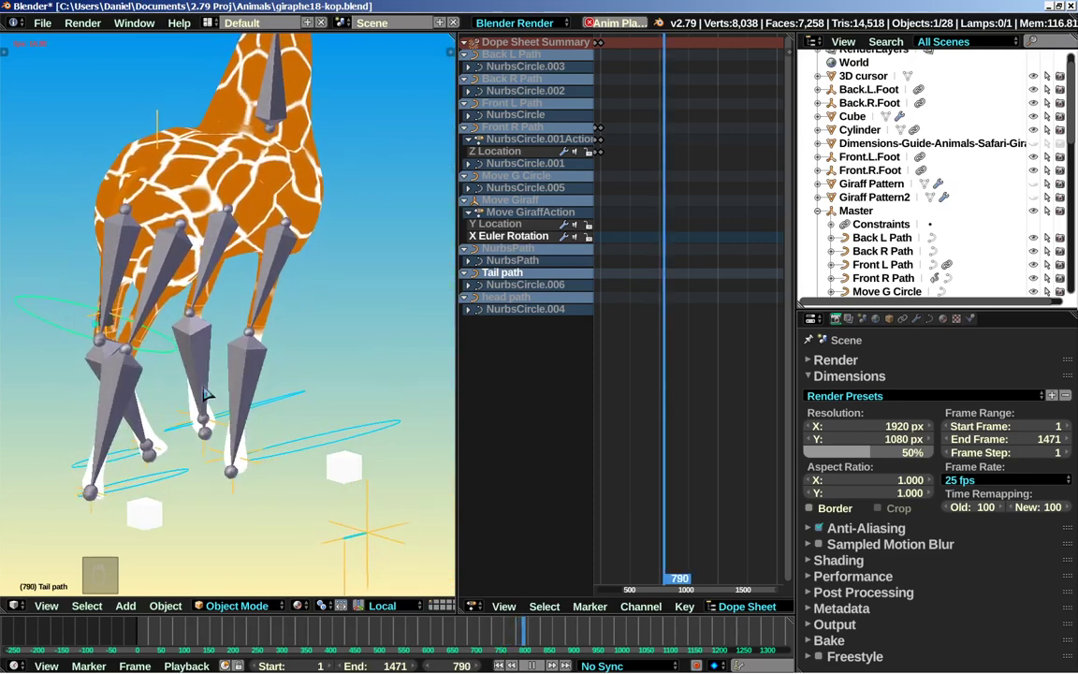
Set the Tail path's Path Animation length to 50 frames and check the tail swing during playback
{"action": "left_click", "coordinate": [929, 318]}
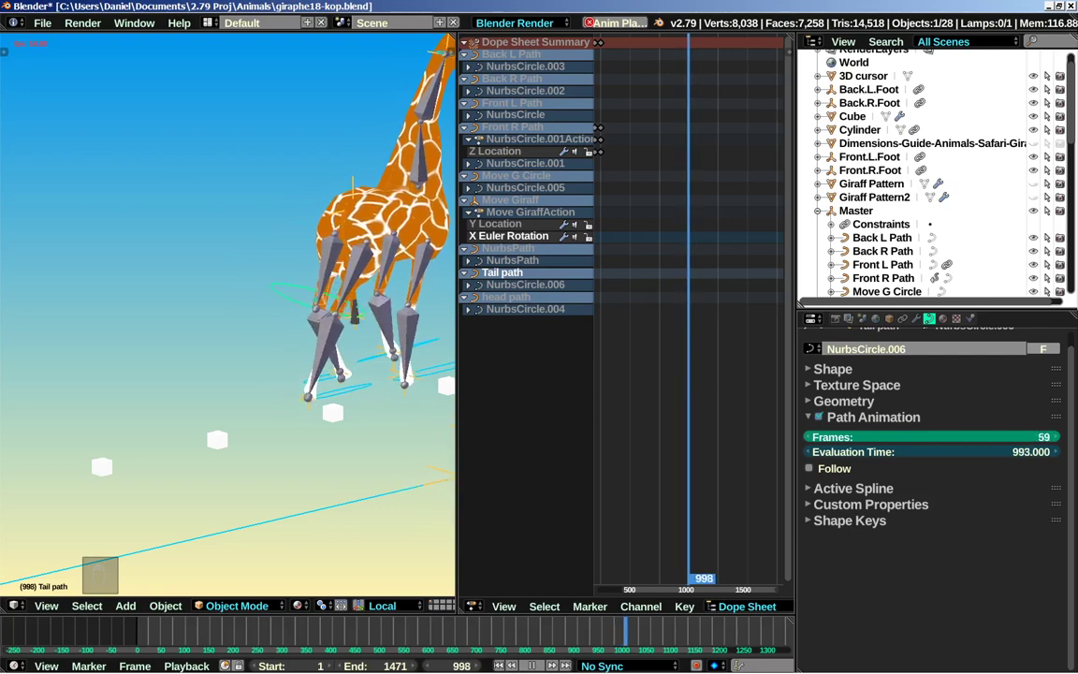
{"action": "scroll", "coordinate": [154, 422], "scroll_direction": "down", "scroll_amount": 2}
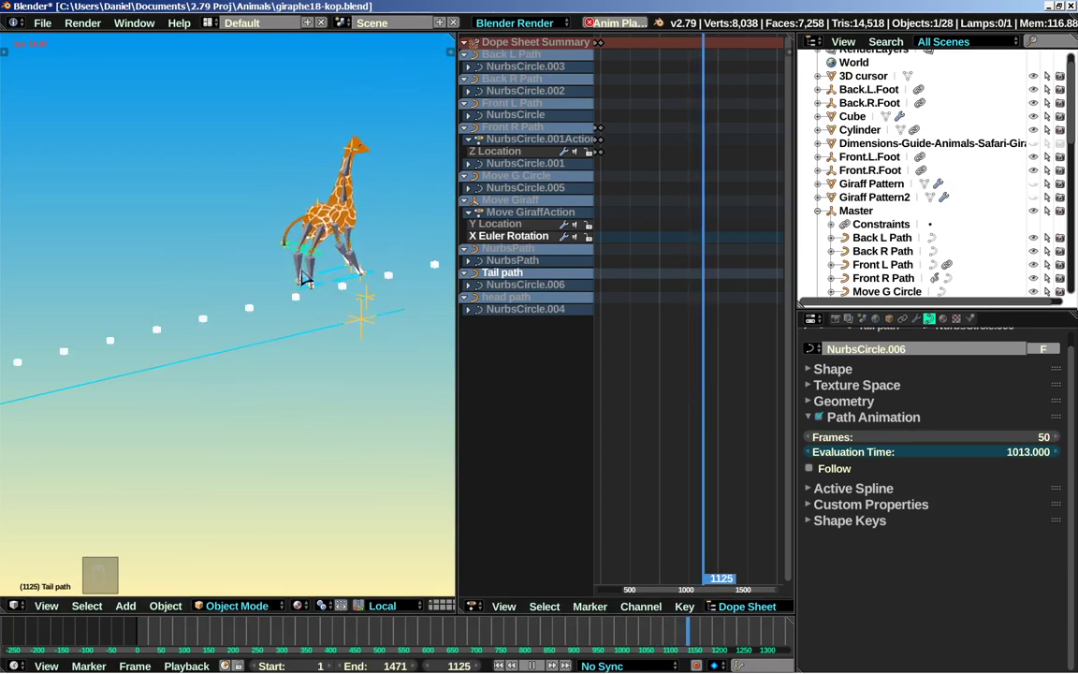
{"action": "scroll", "coordinate": [304, 292], "scroll_direction": "up", "scroll_amount": 4}
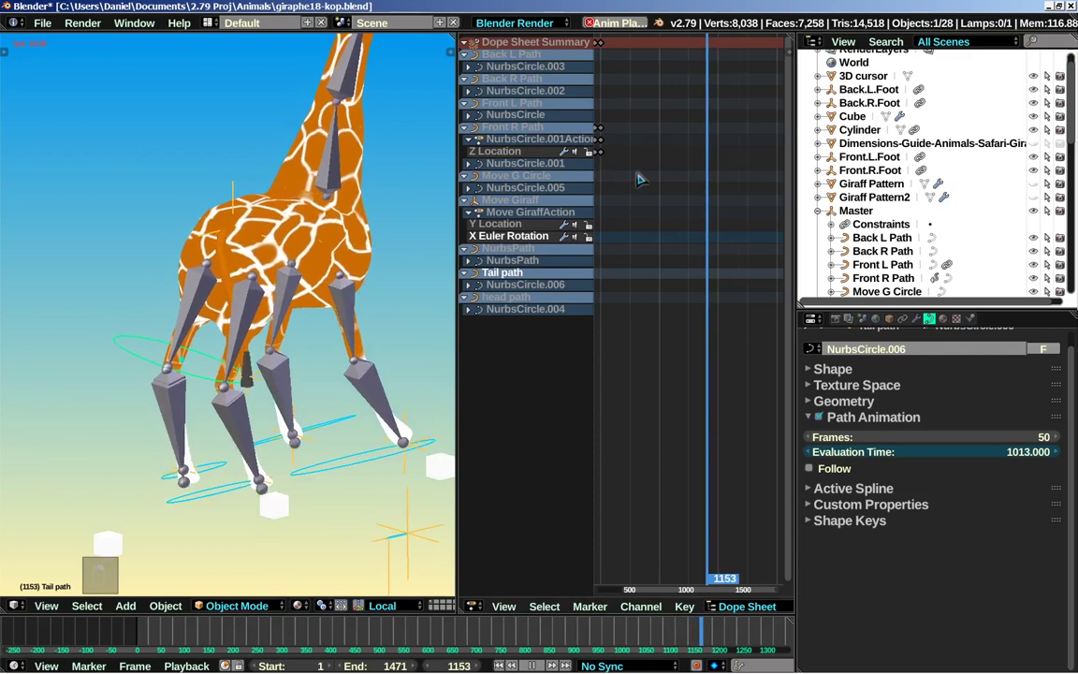
{"action": "scroll", "coordinate": [643, 170], "scroll_direction": "down", "scroll_amount": 4}
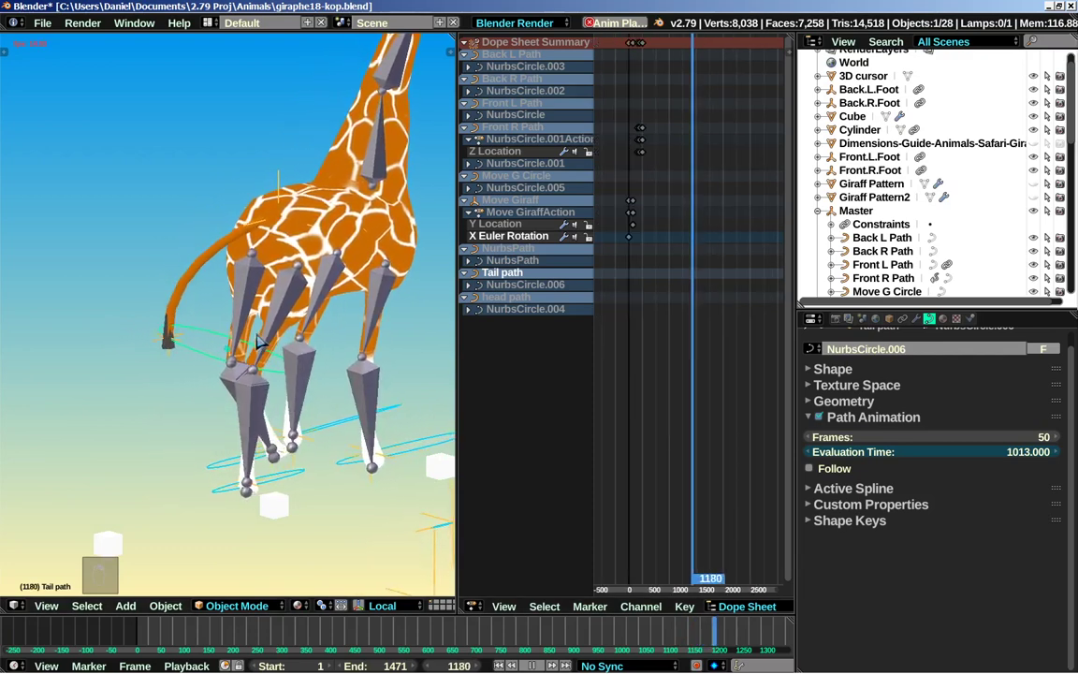
{"action": "scroll", "coordinate": [304, 316], "scroll_direction": "down", "scroll_amount": 5}
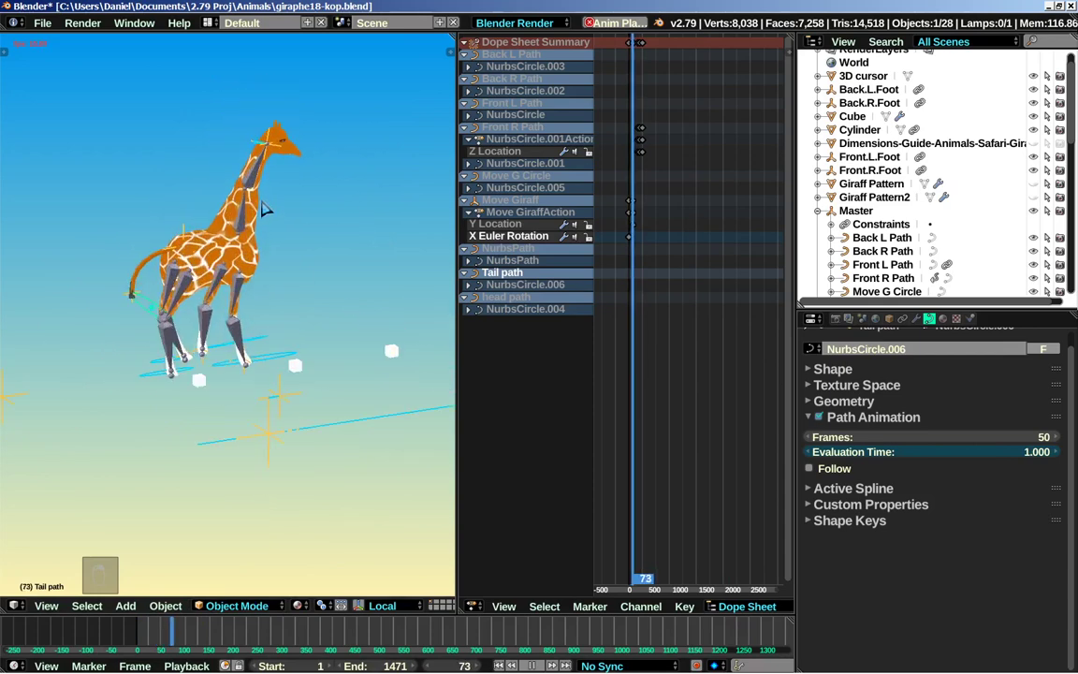
Merge the Dope Sheet area back into the 3D view and examine the giraffe's head and neck motion during playback
{"action": "scroll", "coordinate": [351, 234], "scroll_direction": "up", "scroll_amount": 3}
{"action": "scroll", "coordinate": [351, 234], "scroll_direction": "up", "scroll_amount": 6}
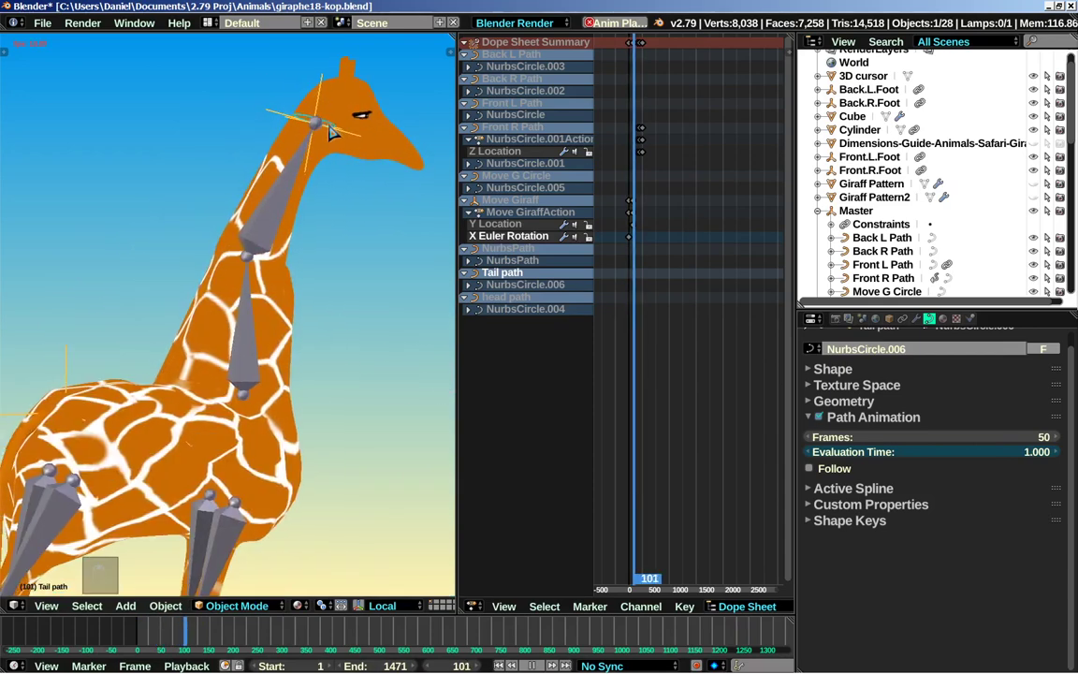
{"action": "scroll", "coordinate": [370, 250], "scroll_direction": "down", "scroll_amount": 8}
{"action": "scroll", "coordinate": [350, 333], "scroll_direction": "up", "scroll_amount": 4}
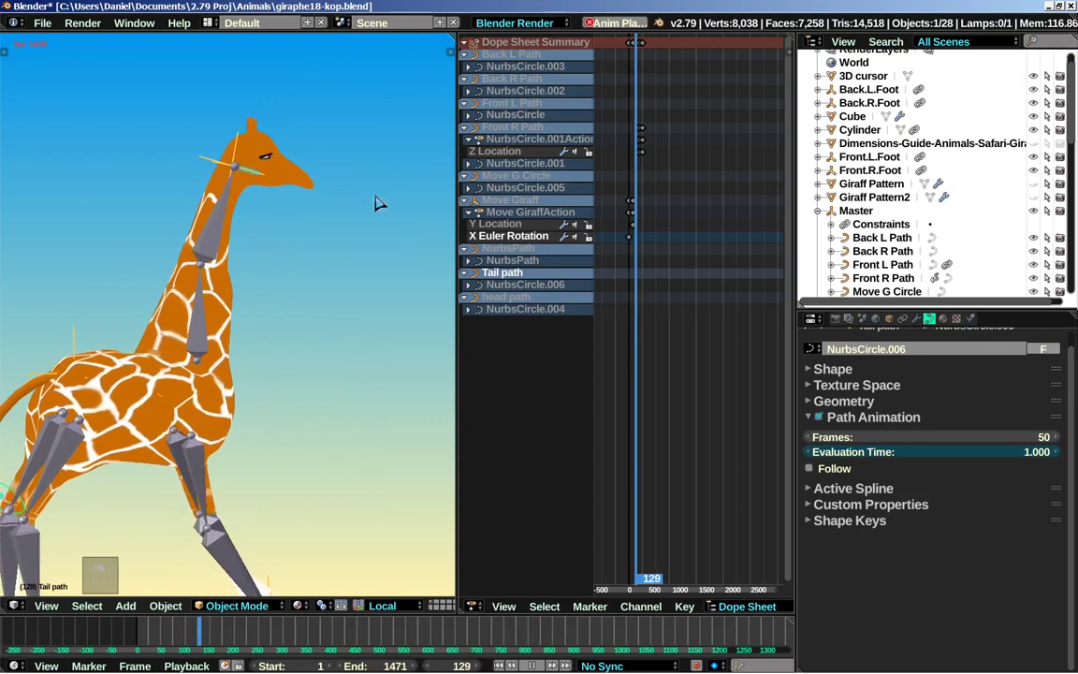
{"action": "left_click_drag", "start_coordinate": [452, 37], "coordinate": [608, 187]}
{"action": "scroll", "coordinate": [486, 289], "scroll_direction": "up", "scroll_amount": 5}
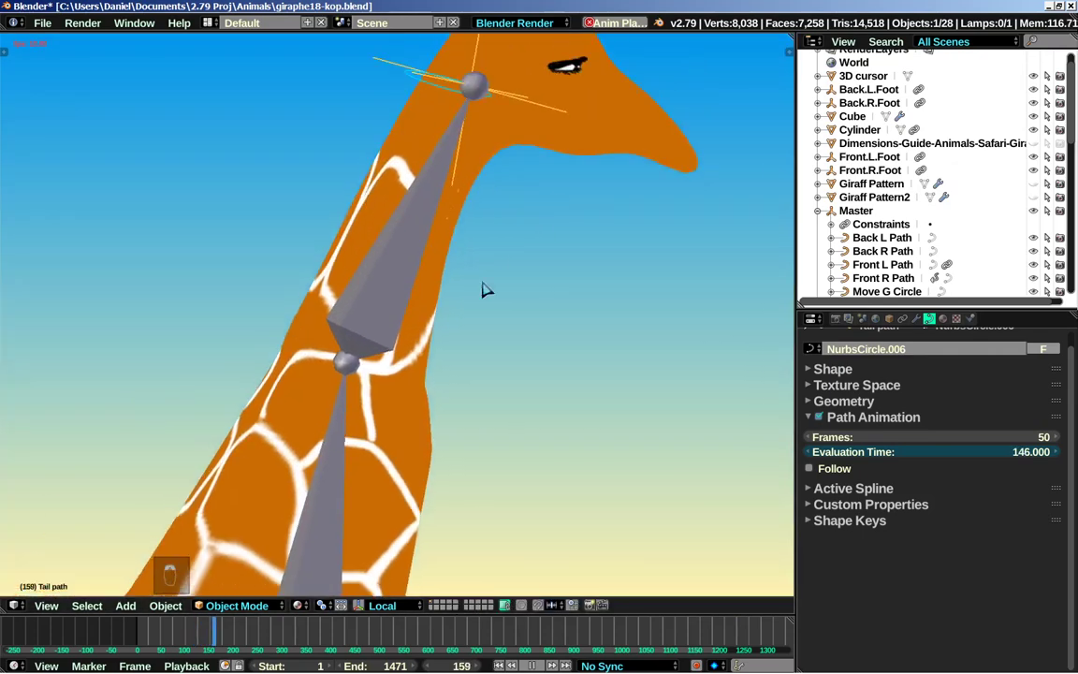
{"action": "scroll", "coordinate": [387, 250], "scroll_direction": "down", "scroll_amount": 2}
{"action": "scroll", "coordinate": [387, 251], "scroll_direction": "down", "scroll_amount": 5}
{"action": "scroll", "coordinate": [349, 168], "scroll_direction": "up", "scroll_amount": 4}
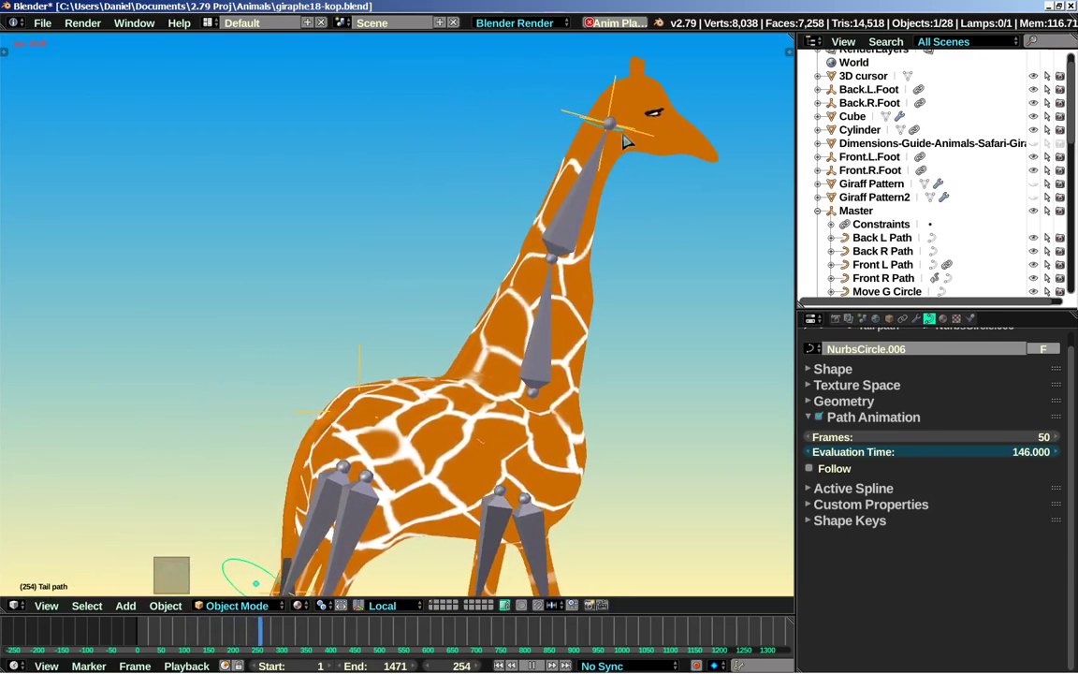
{"action": "middle_click_drag", "start_coordinate": [625, 240], "coordinate": [291, 273], "text": "shift"}
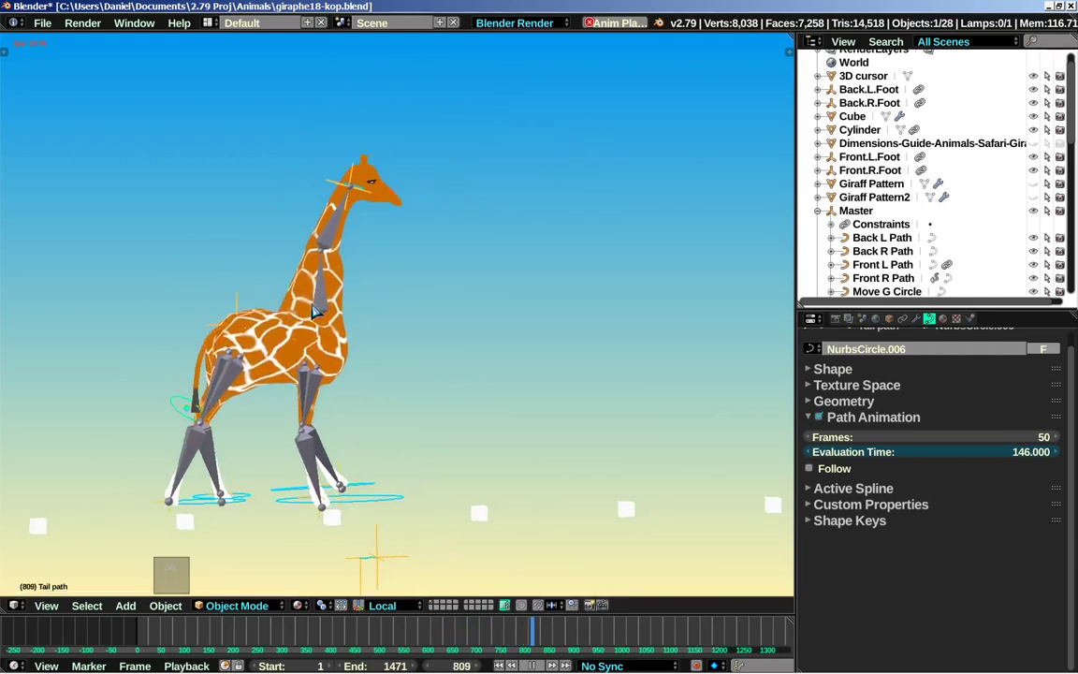
Stop the playback, show the Up.Neck bone's IK constraint, and select the head empty it targets
{"action": "key", "text": "alt+a"}
{"action": "left_click", "coordinate": [319, 210]}
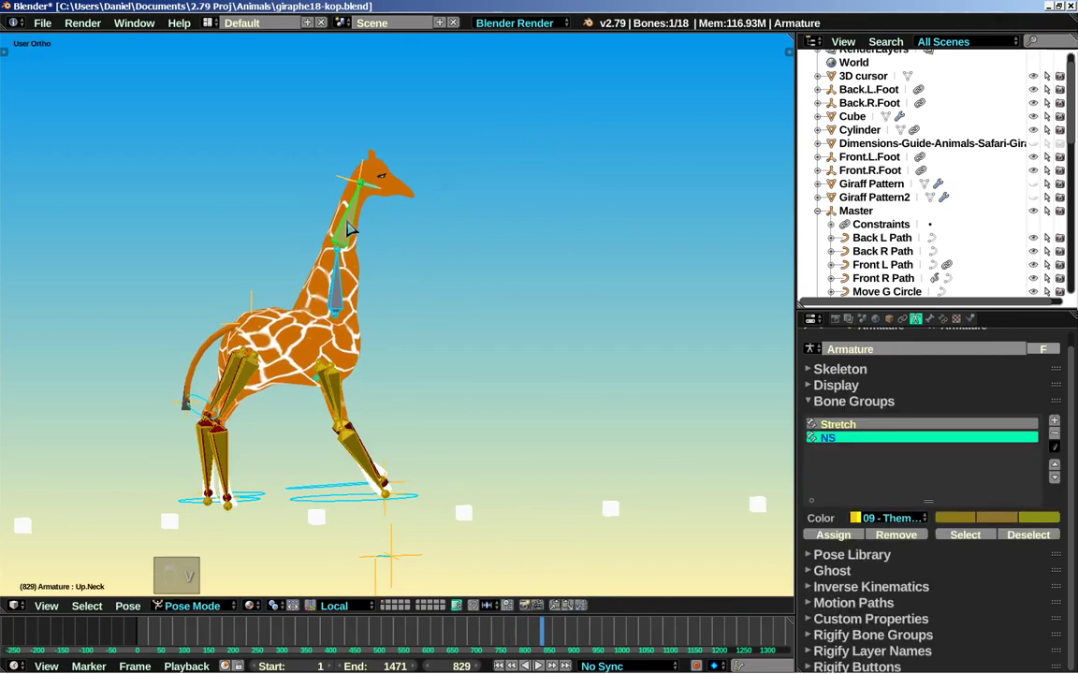
{"action": "scroll", "coordinate": [327, 220], "scroll_direction": "up", "scroll_amount": 3}
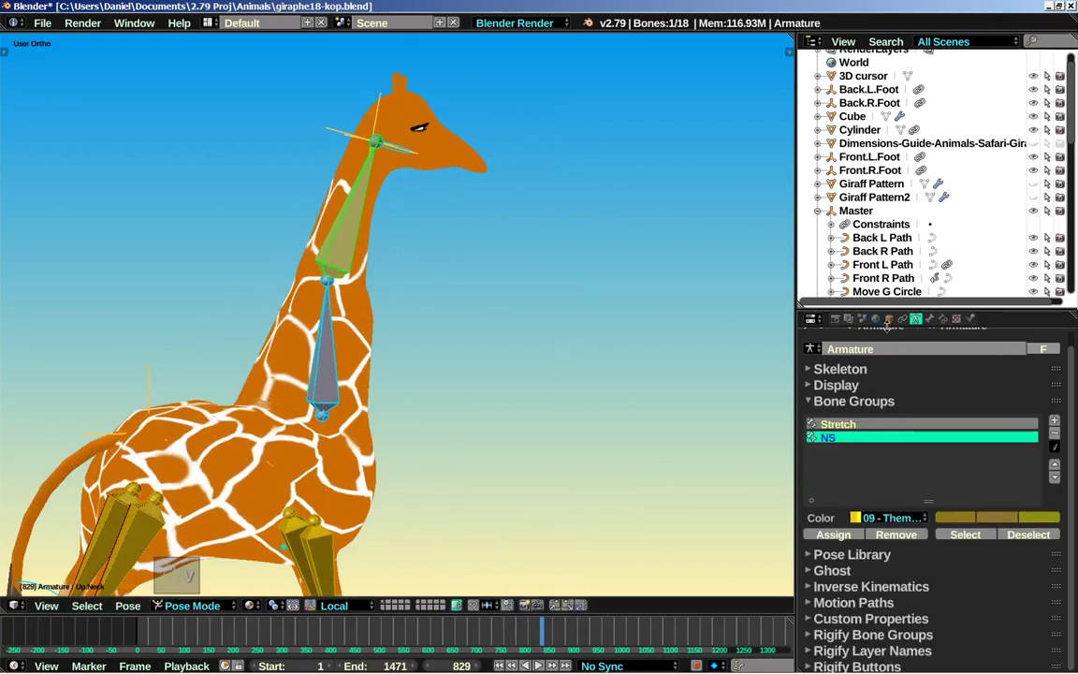
{"action": "left_click", "coordinate": [947, 320]}
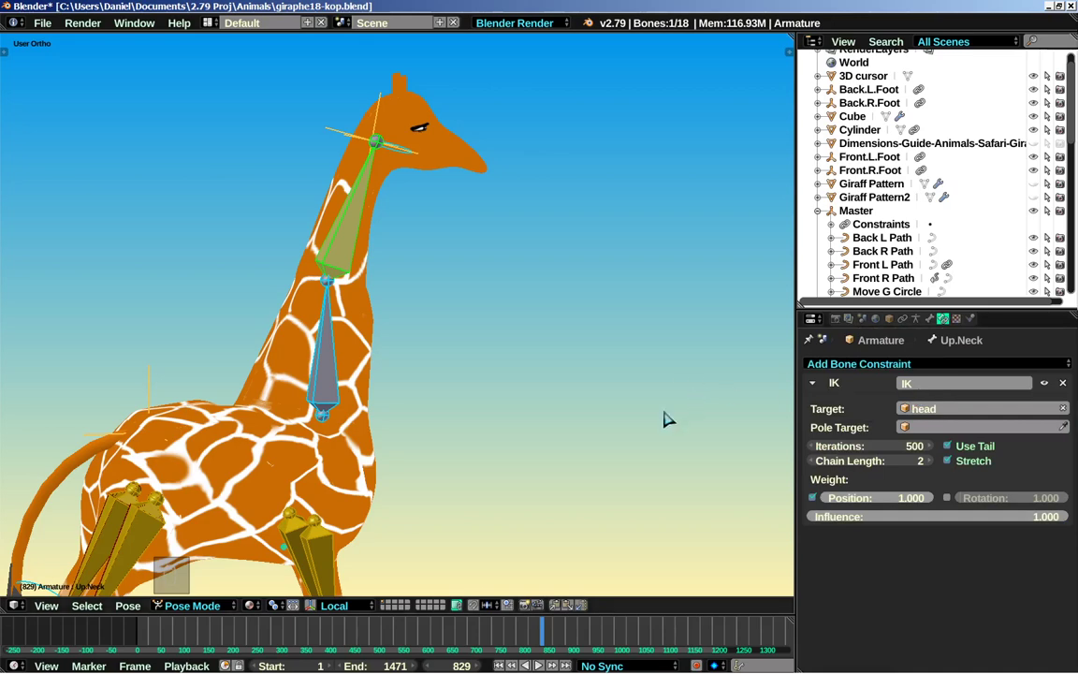
{"action": "middle_click_drag", "start_coordinate": [663, 419], "coordinate": [510, 422], "text": "shift"}
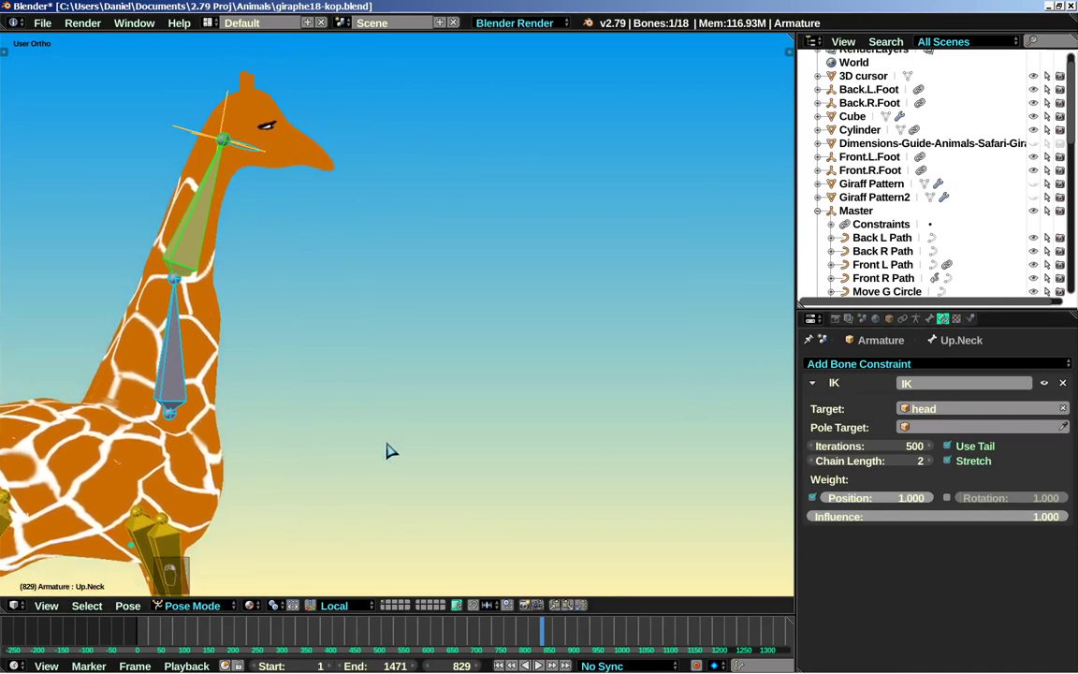
{"action": "right_click", "coordinate": [184, 135]}
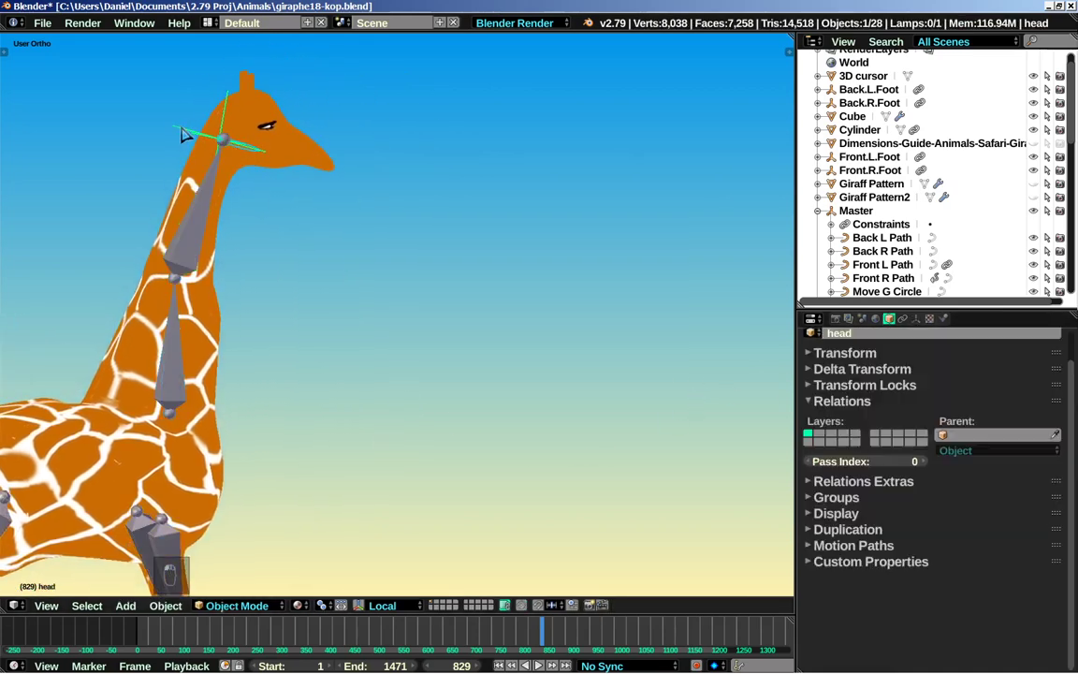
{"action": "right_click", "coordinate": [212, 195]}
Select the front right and front left foot empties to compare them with the head target, and reselect the Up.Neck bone
{"action": "scroll", "coordinate": [372, 261], "scroll_direction": "down", "scroll_amount": 3}
{"action": "middle_click_drag", "start_coordinate": [373, 261], "coordinate": [341, 493]}
{"action": "scroll", "coordinate": [337, 511], "scroll_direction": "up", "scroll_amount": 2}
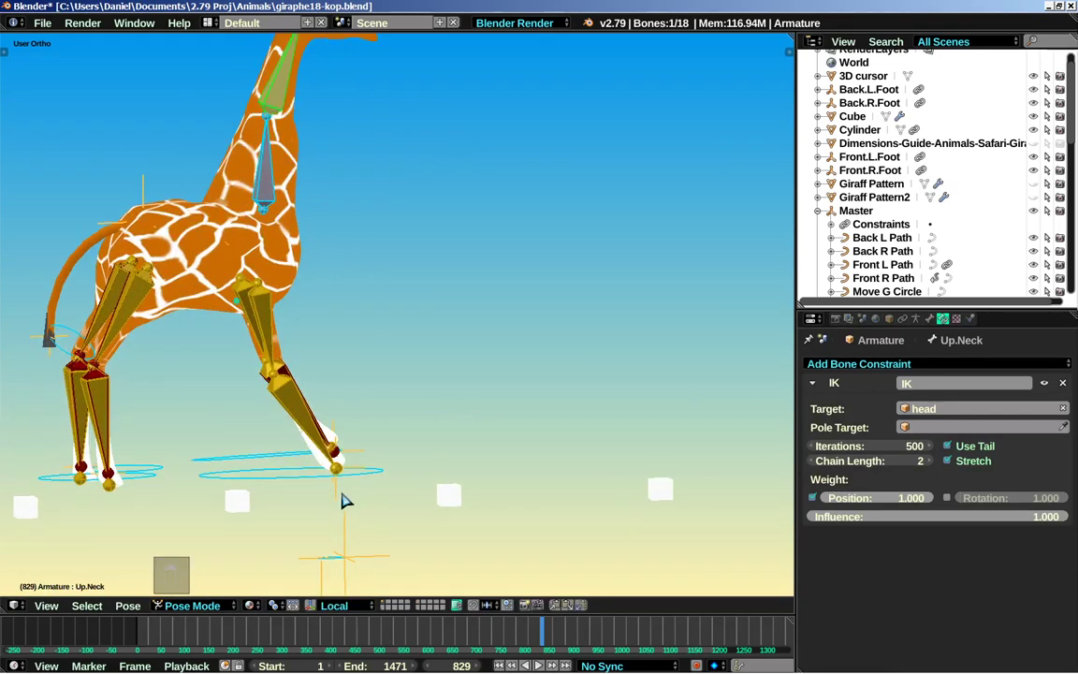
{"action": "right_click", "coordinate": [340, 502]}
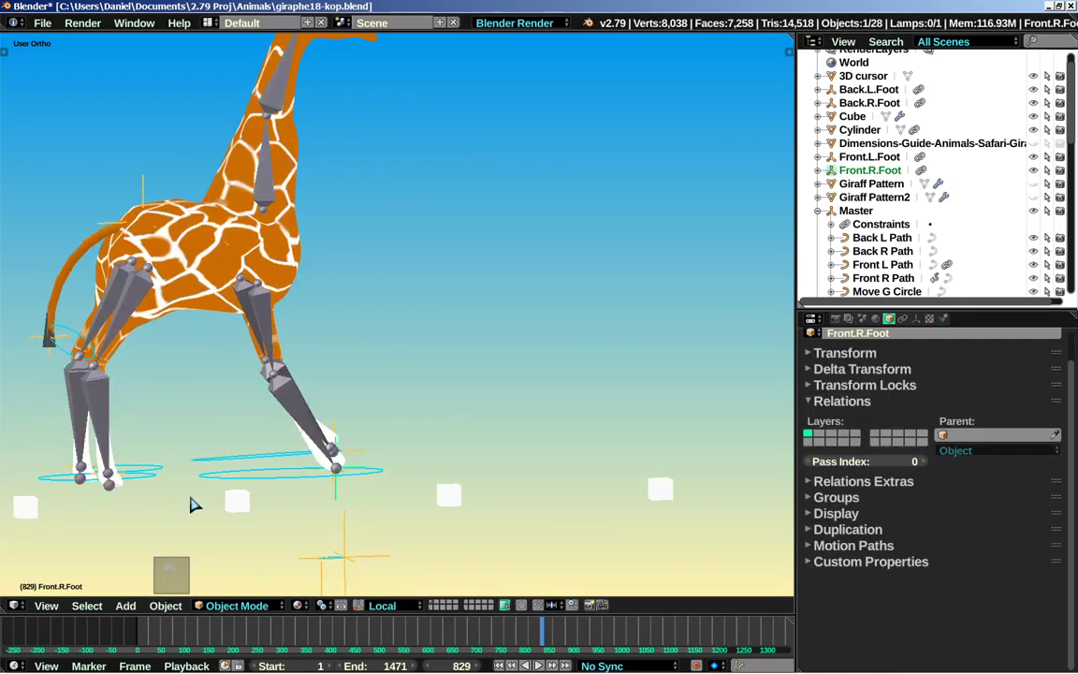
{"action": "scroll", "coordinate": [377, 456], "scroll_direction": "up", "scroll_amount": 4}
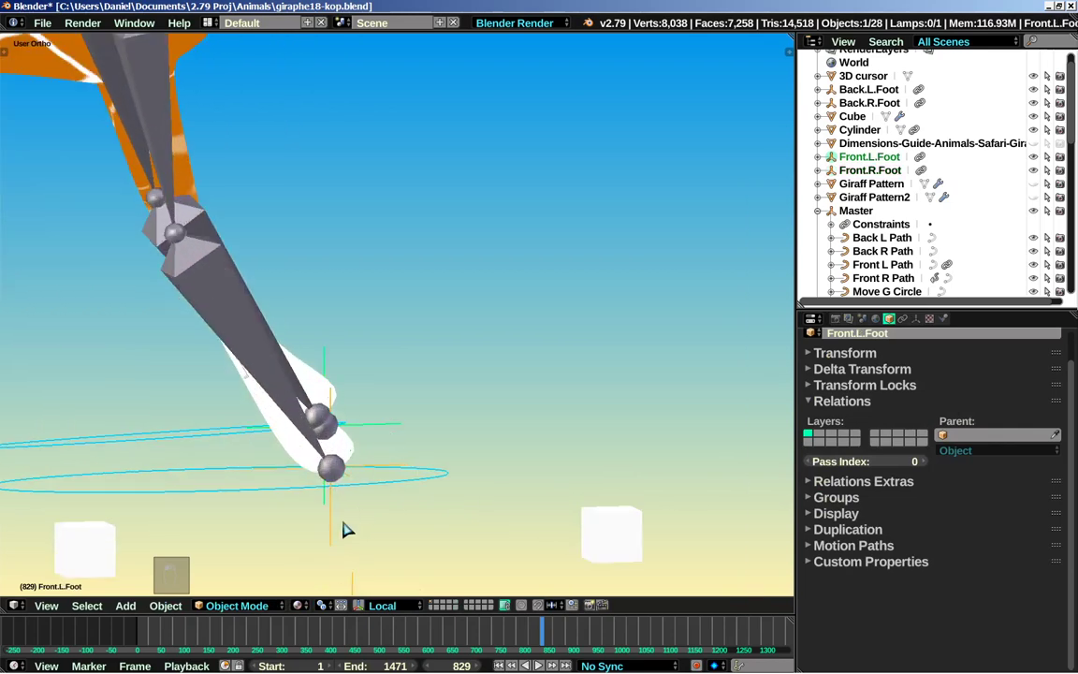
{"action": "scroll", "coordinate": [368, 491], "scroll_direction": "down", "scroll_amount": 5}
{"action": "right_click", "coordinate": [318, 141]}
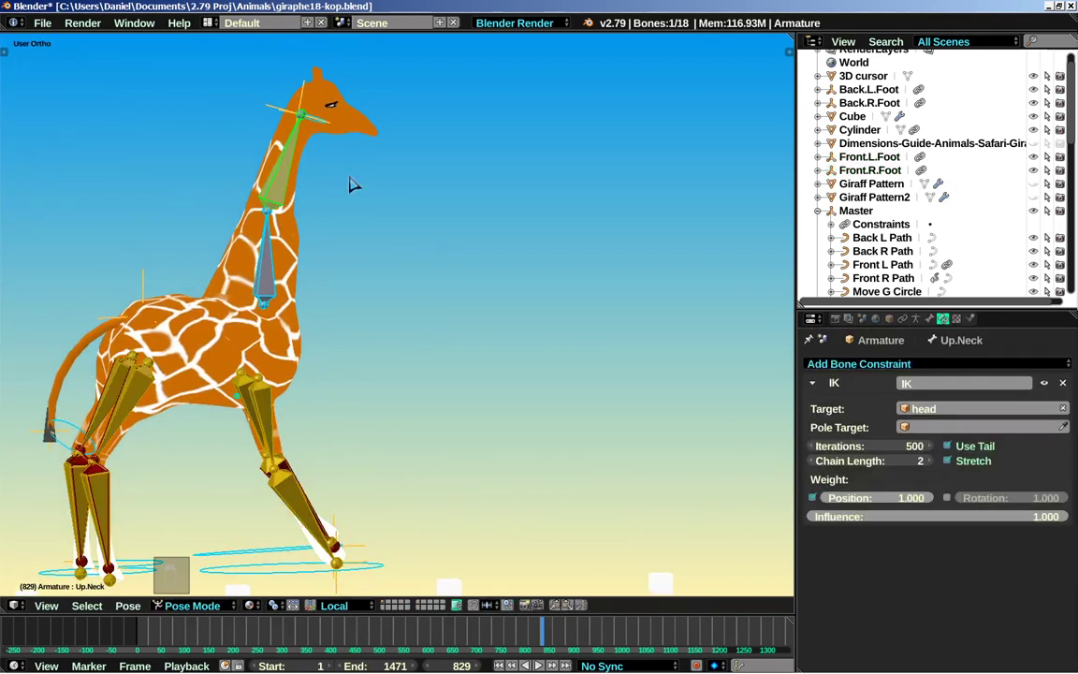
Try moving the head empty to test how the two neck bones follow it
{"action": "middle_click_drag", "start_coordinate": [351, 185], "coordinate": [444, 321]}
{"action": "mouse_move", "coordinate": [501, 298]}
{"action": "middle_mouse_down"}
{"action": "mouse_move", "coordinate": [556, 301]}
{"action": "mouse_move", "coordinate": [503, 300]}
{"action": "middle_mouse_up"}
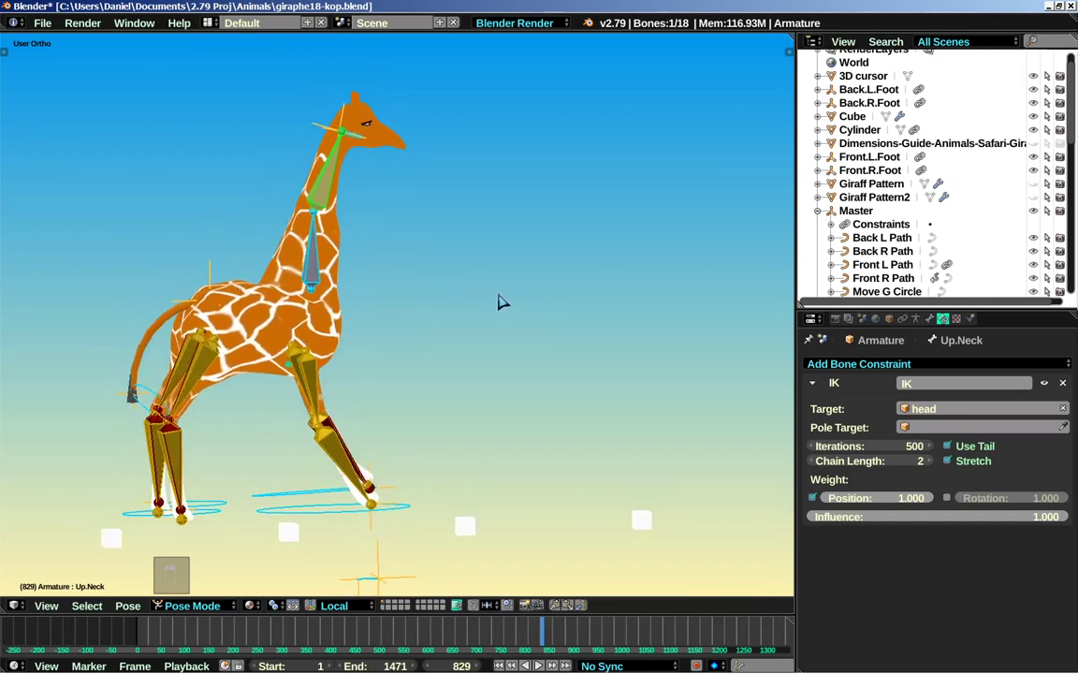
{"action": "scroll", "coordinate": [368, 168], "scroll_direction": "up", "scroll_amount": 2}
{"action": "middle_click_drag", "start_coordinate": [358, 278], "coordinate": [374, 309]}
{"action": "right_click", "coordinate": [350, 115]}
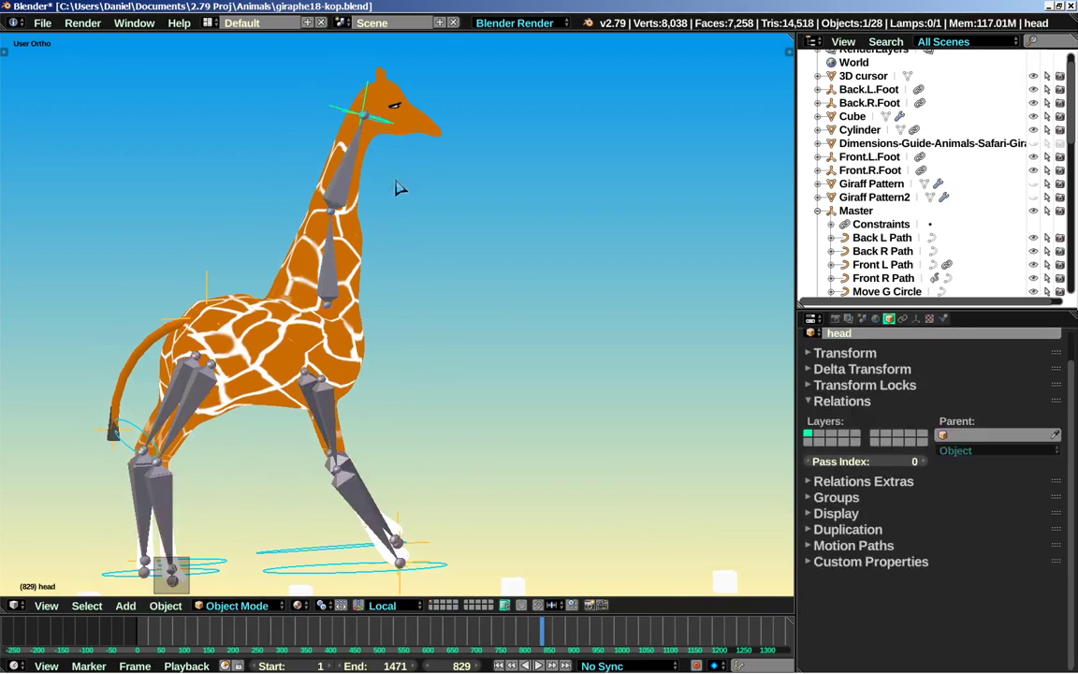
{"action": "key", "text": "g"}
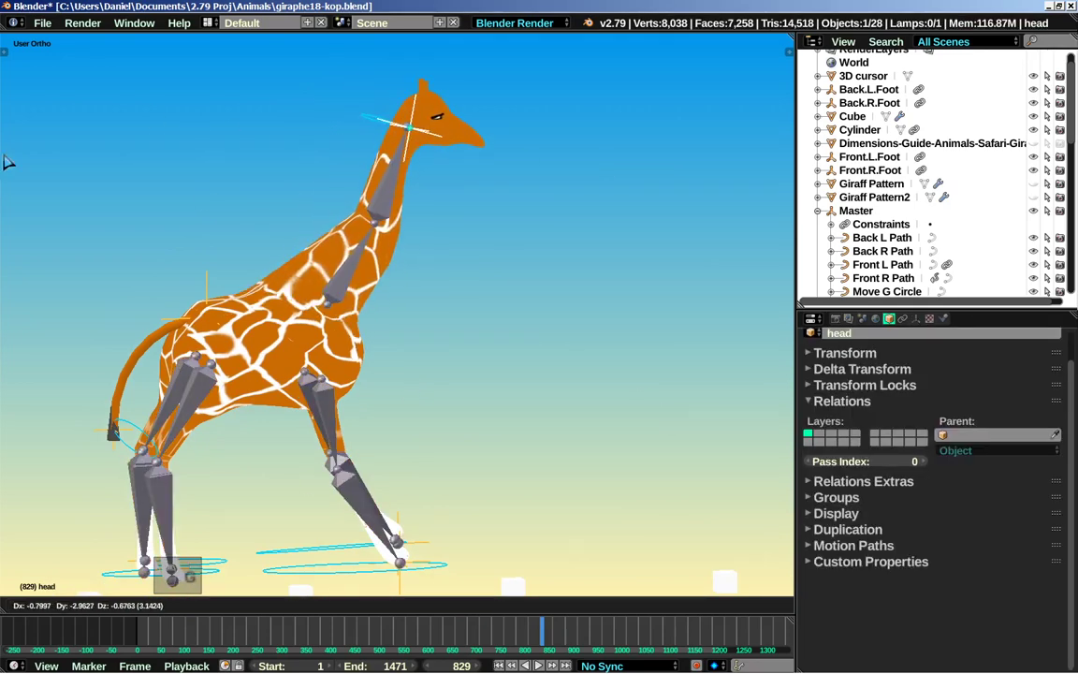
{"action": "right_click", "coordinate": [781, 70]}
Select the Low.Neck bone and the Up.Neck bone in turn to compare their bone constraints
{"action": "right_click", "coordinate": [329, 280]}
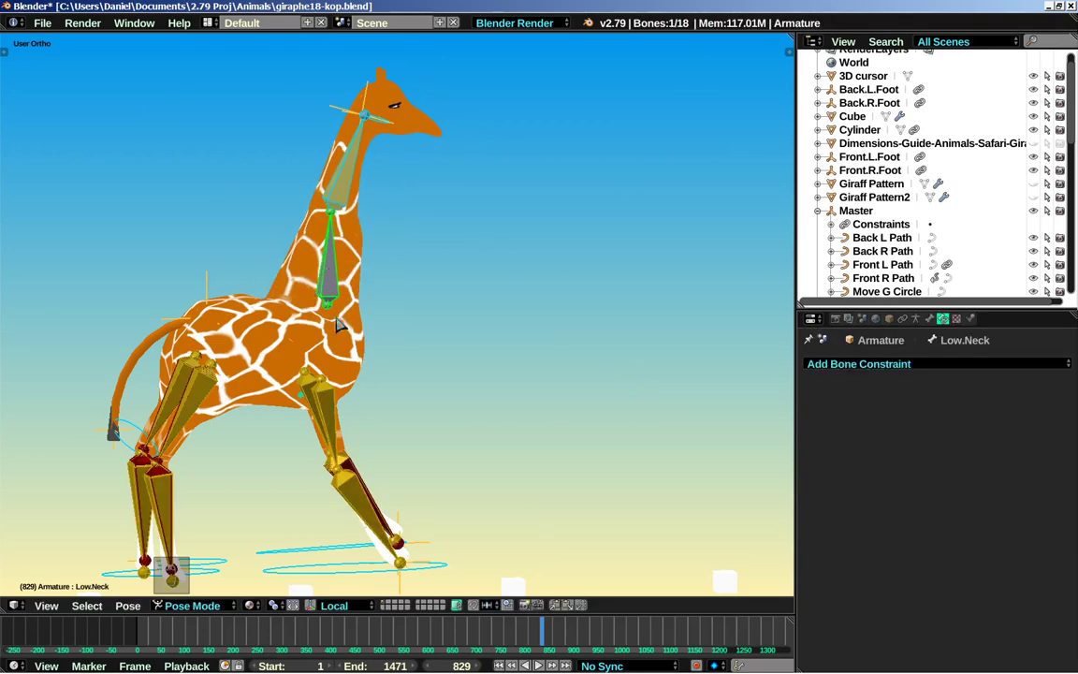
{"action": "right_click", "coordinate": [354, 174]}
{"action": "middle_click_drag", "start_coordinate": [436, 176], "coordinate": [289, 309]}
{"action": "middle_click_drag", "start_coordinate": [409, 328], "coordinate": [440, 355]}
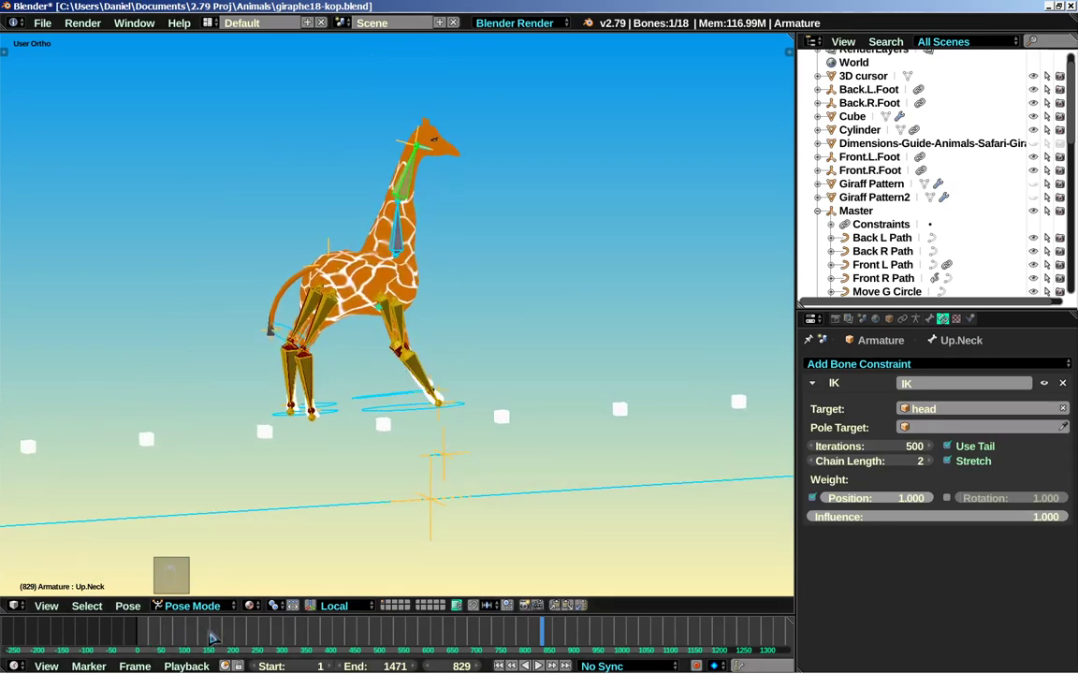
Play the walk from about frame 132, scrub ahead to about frame 485, and stop the playback
{"action": "left_click", "coordinate": [201, 636]}
{"action": "key", "text": "alt+a"}
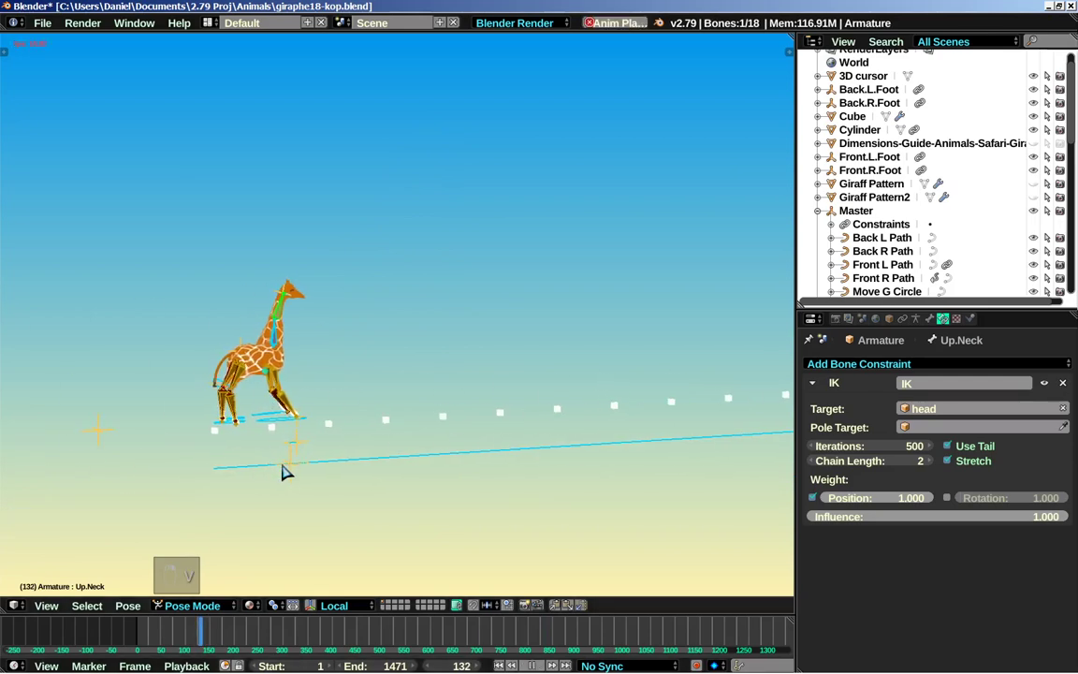
{"action": "scroll", "coordinate": [276, 505], "scroll_direction": "up", "scroll_amount": 3}
{"action": "left_click_drag", "start_coordinate": [232, 649], "coordinate": [371, 655]}
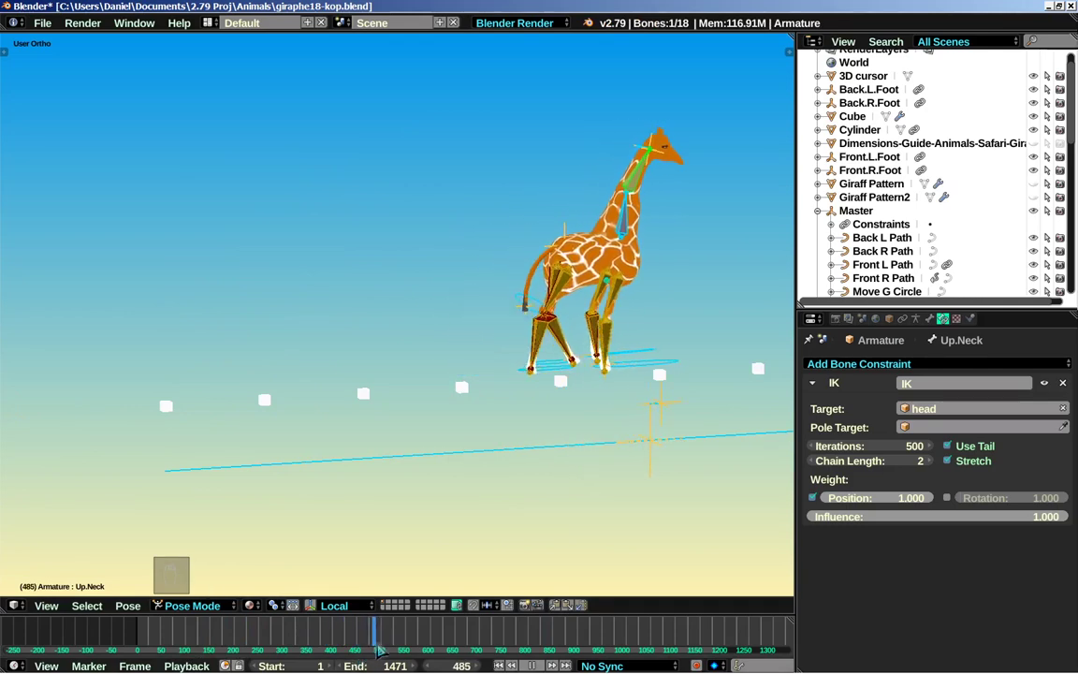
{"action": "key", "text": "alt+a"}
Select the giraff mesh to examine its parent relation to the Move Giraff empty
{"action": "scroll", "coordinate": [618, 451], "scroll_direction": "up", "scroll_amount": 1}
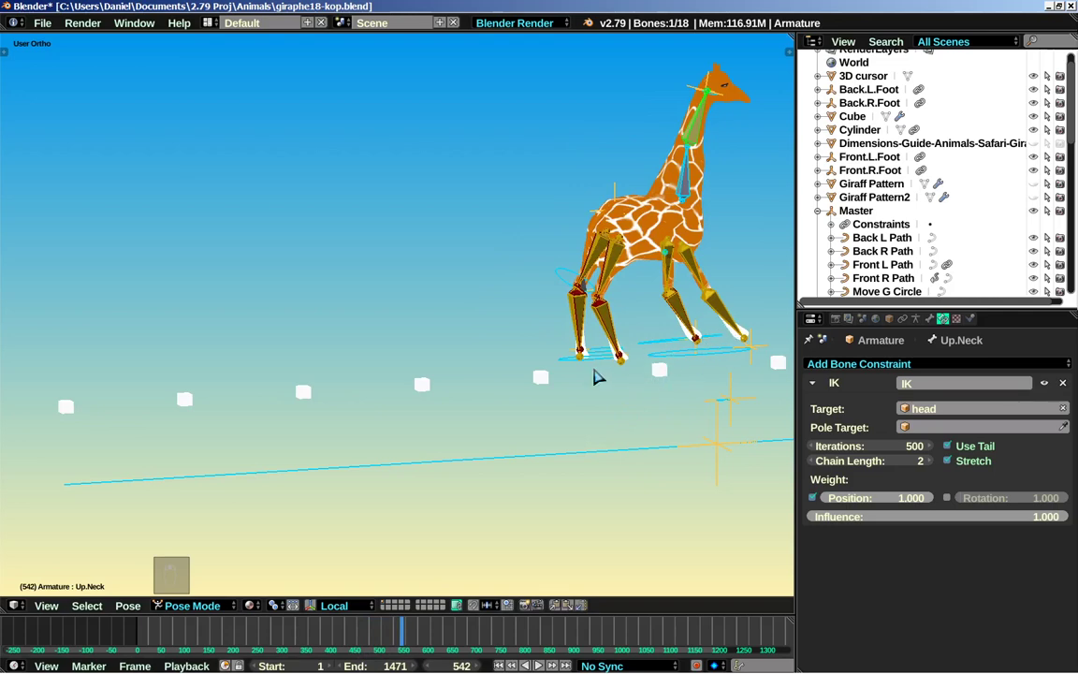
{"action": "middle_click_drag", "start_coordinate": [617, 362], "coordinate": [491, 405], "text": "shift"}
{"action": "scroll", "coordinate": [447, 280], "scroll_direction": "up", "scroll_amount": 2}
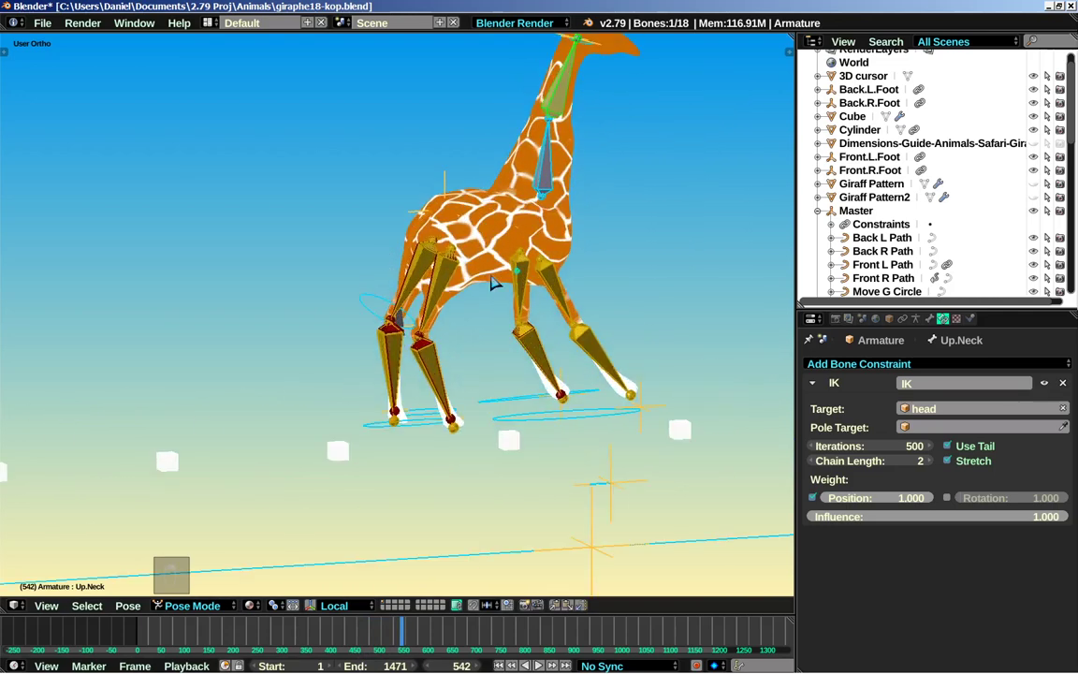
{"action": "middle_click_drag", "start_coordinate": [442, 249], "coordinate": [456, 268]}
{"action": "middle_click_drag", "start_coordinate": [514, 297], "coordinate": [471, 232]}
{"action": "right_click", "coordinate": [469, 233]}
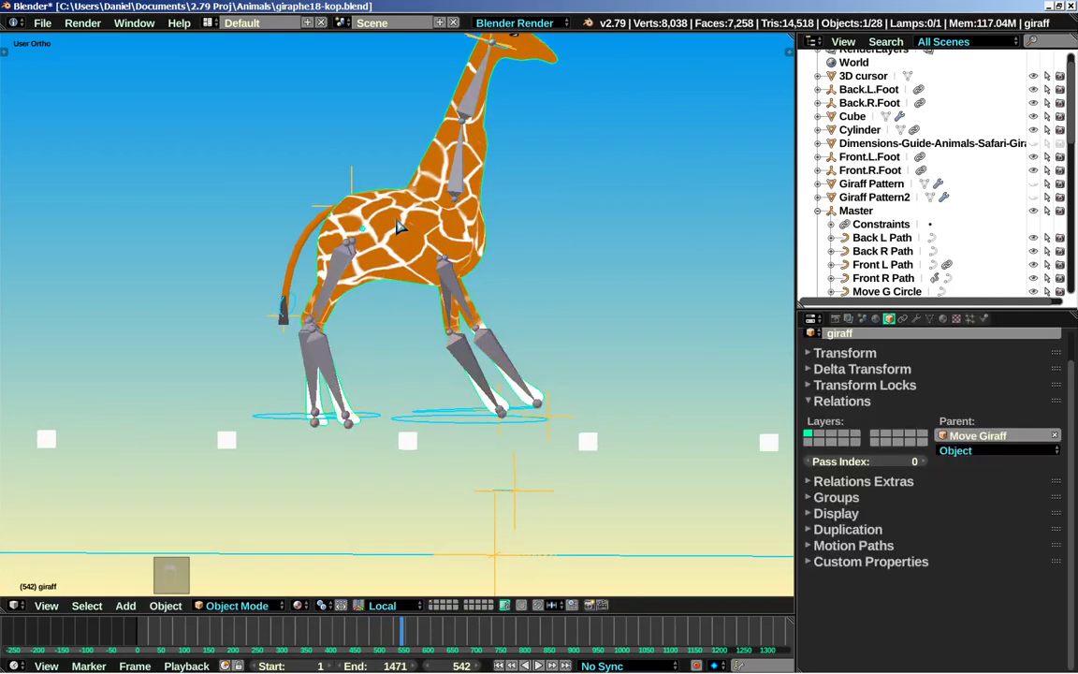
Select the Master empty on the long ground path and try moving it to shift the whole rig
{"action": "scroll", "coordinate": [411, 309], "scroll_direction": "down", "scroll_amount": 2}
{"action": "middle_click_drag", "start_coordinate": [431, 402], "coordinate": [321, 487], "text": "shift"}
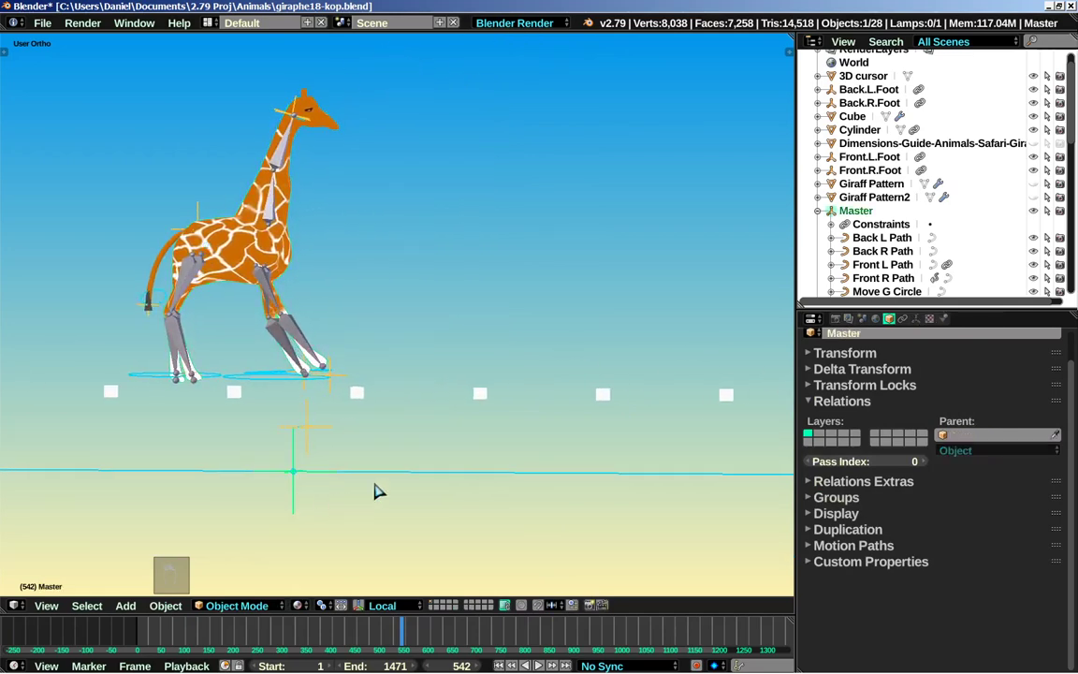
{"action": "middle_click_drag", "start_coordinate": [332, 487], "coordinate": [383, 454]}
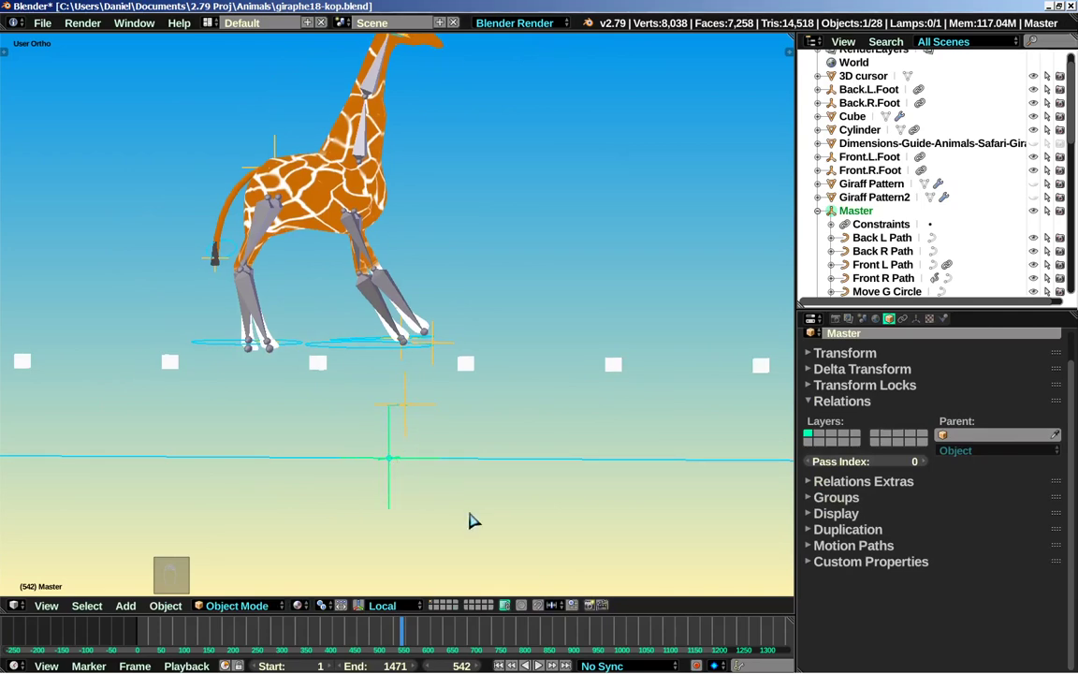
{"action": "key", "text": "g"}
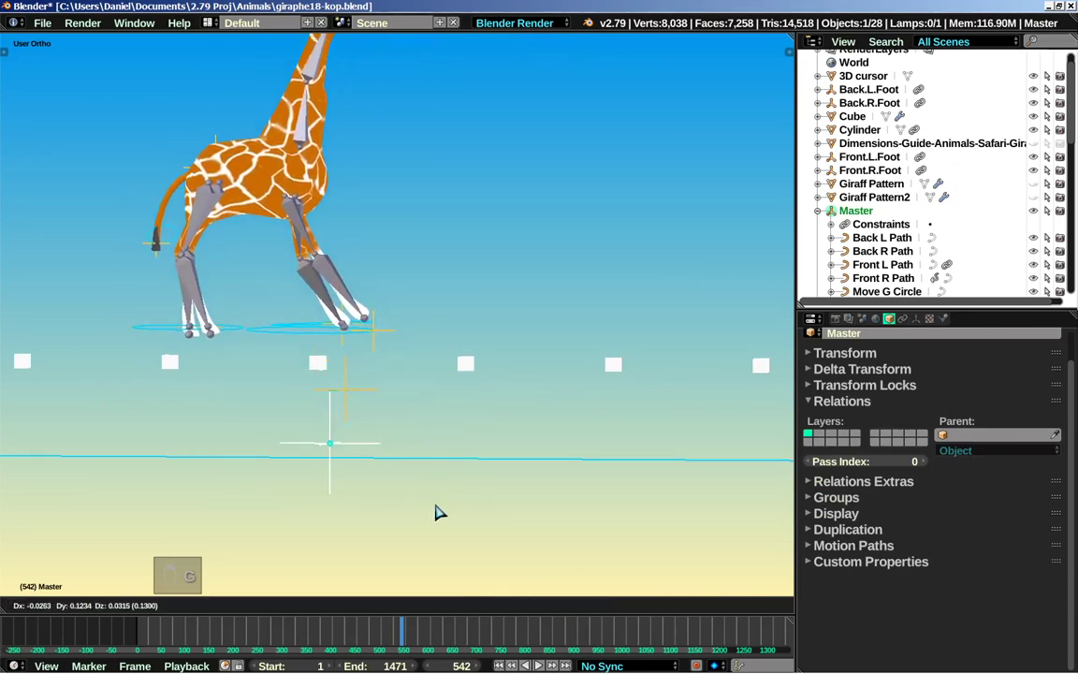
{"action": "left_click", "coordinate": [428, 481]}
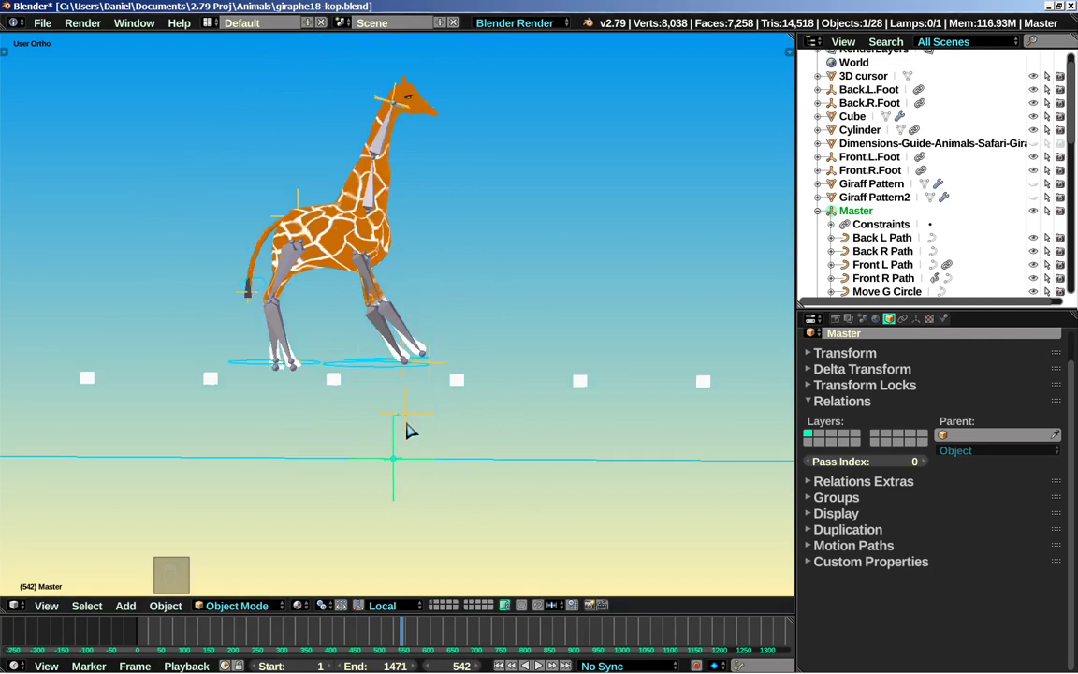
{"action": "middle_click_drag", "start_coordinate": [407, 431], "coordinate": [426, 434]}
{"action": "scroll", "coordinate": [349, 376], "scroll_direction": "down", "scroll_amount": 5}
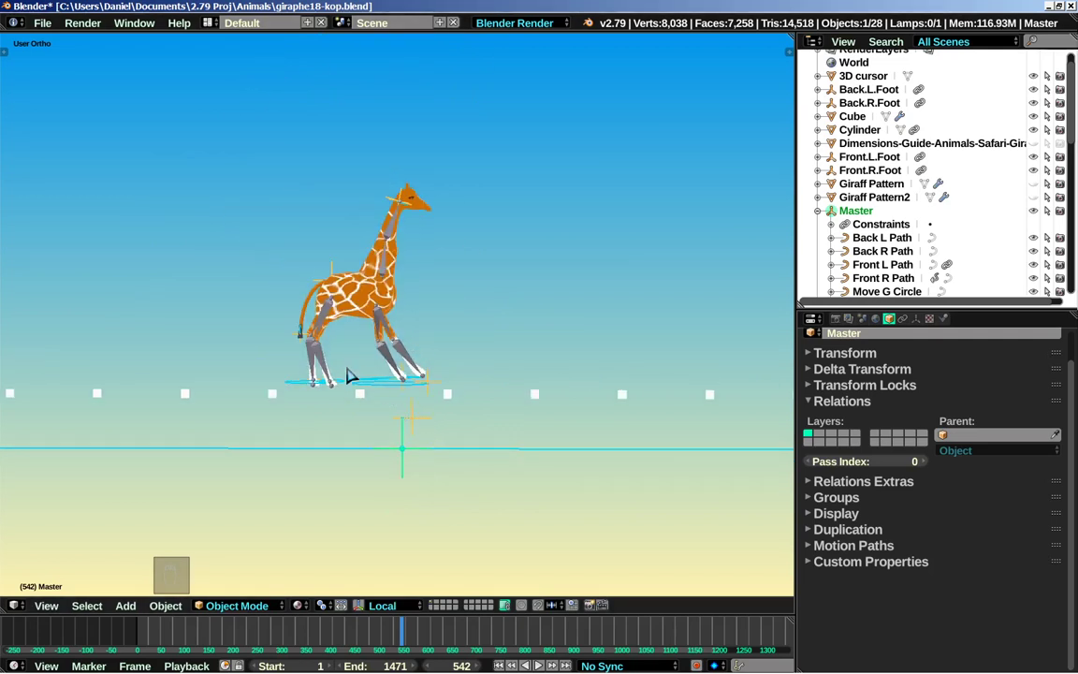
{"action": "mouse_move", "coordinate": [349, 370]}
{"action": "middle_mouse_down"}
{"action": "mouse_move", "coordinate": [373, 392]}
{"action": "mouse_move", "coordinate": [346, 371]}
{"action": "middle_mouse_up"}
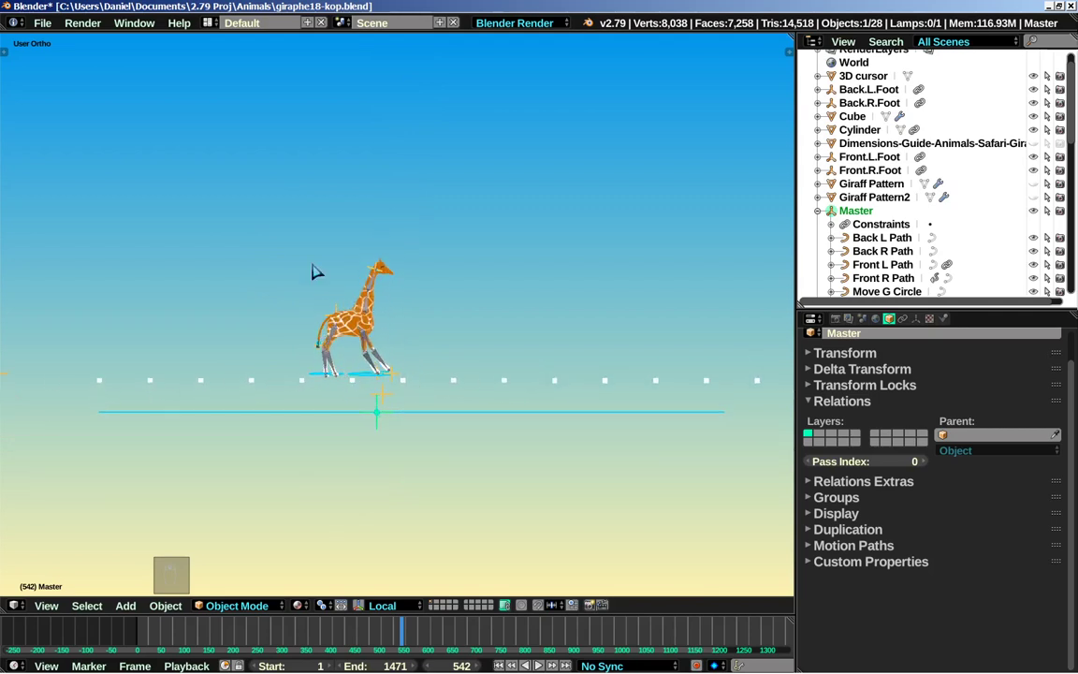
{"action": "scroll", "coordinate": [356, 325], "scroll_direction": "up", "scroll_amount": 3}
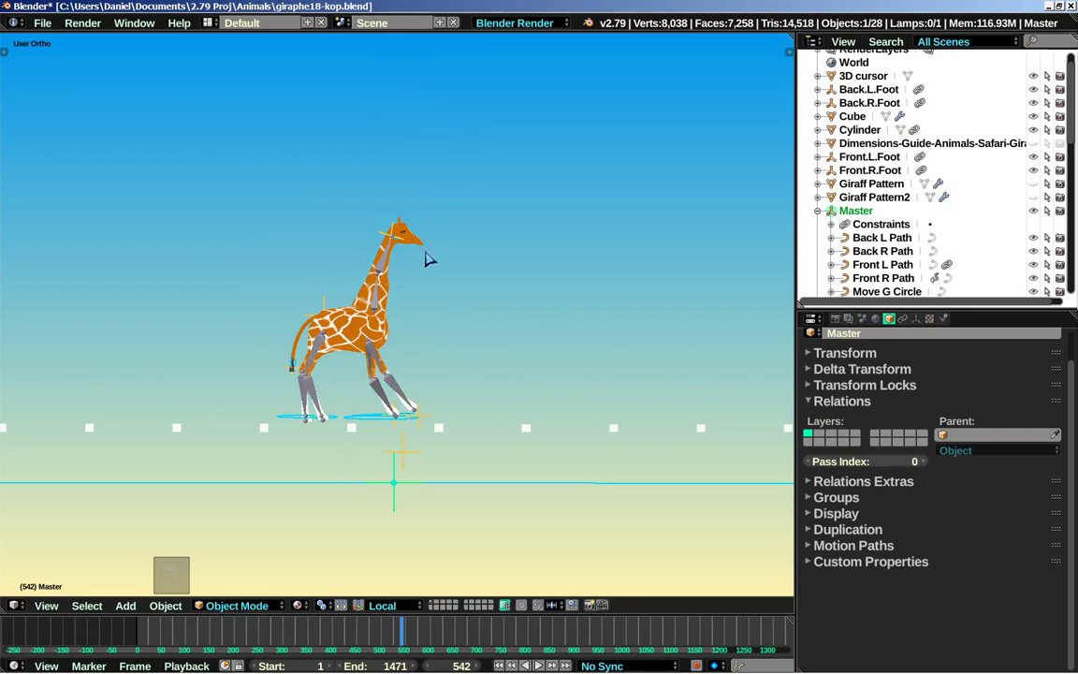
{"action": "scroll", "coordinate": [426, 259], "scroll_direction": "down", "scroll_amount": 2}
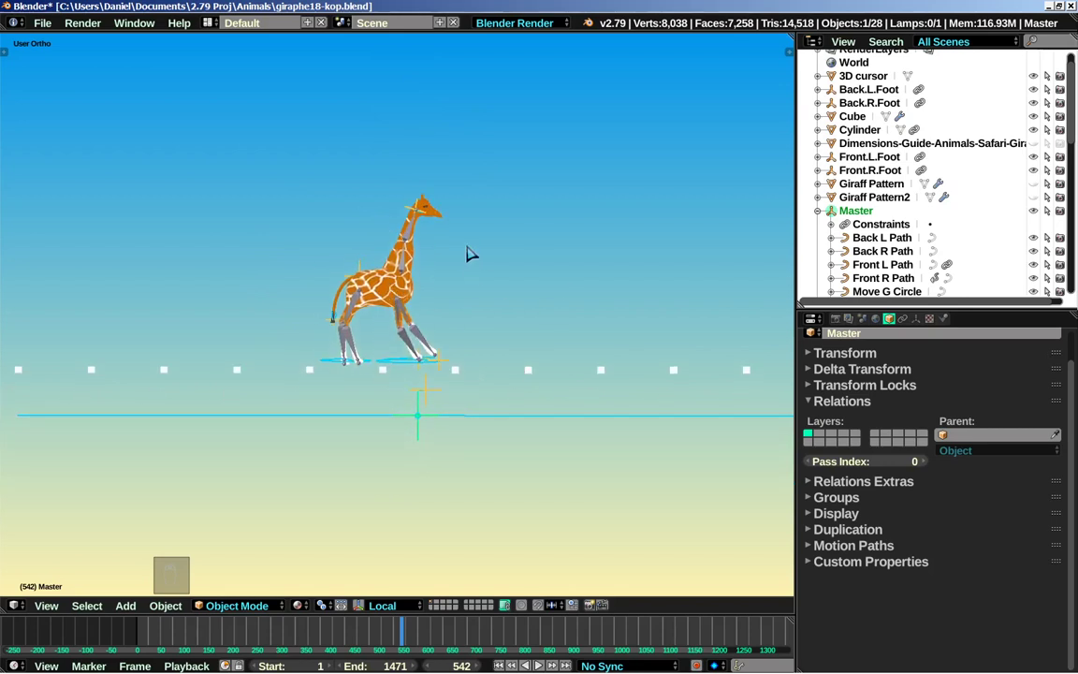